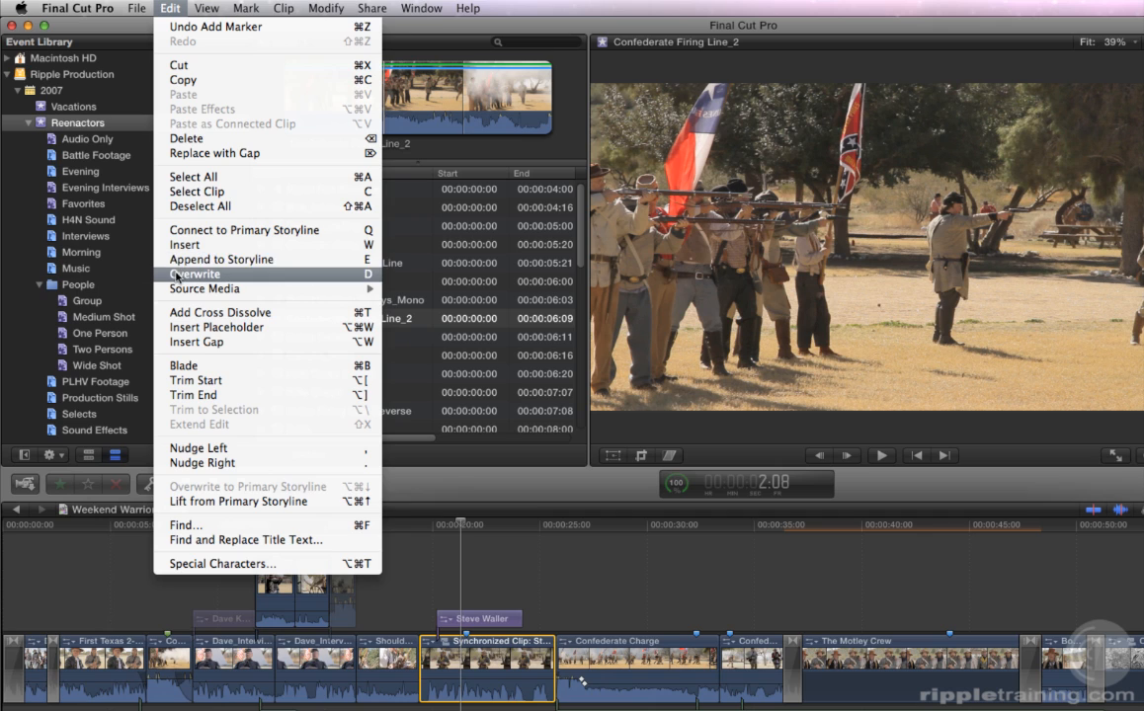
# Review the editing and File menu shortcuts, closing each menu without choosing a command.
pyautogui.click(136, 231)
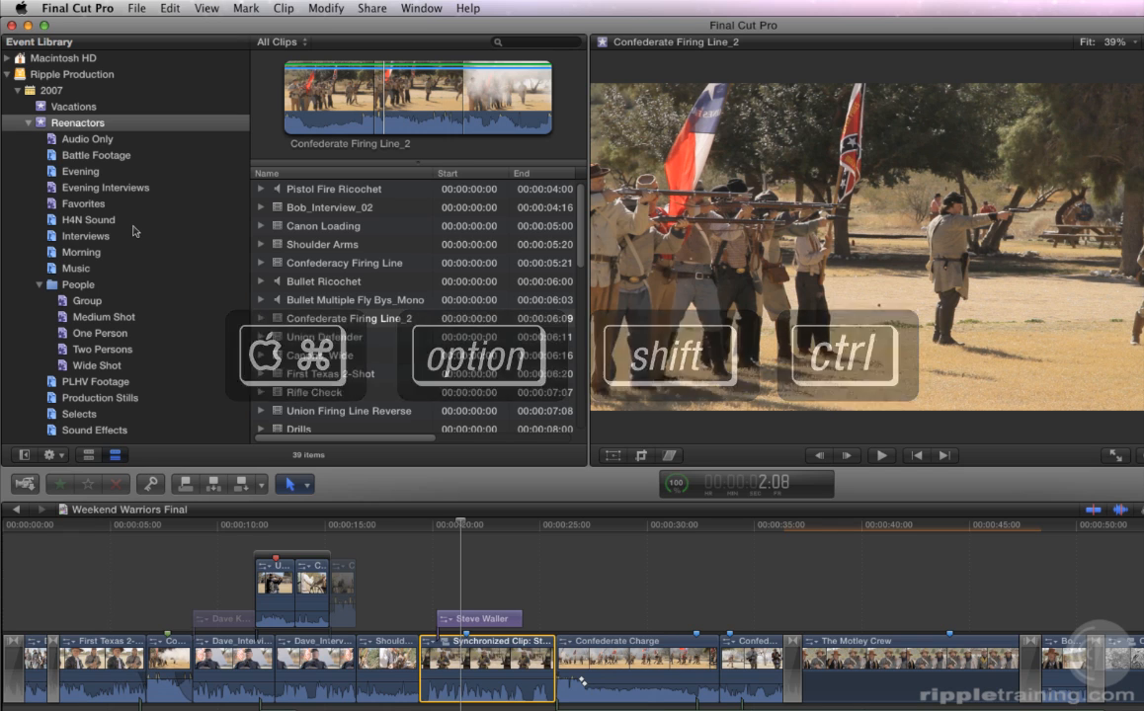
pyautogui.click(136, 8)
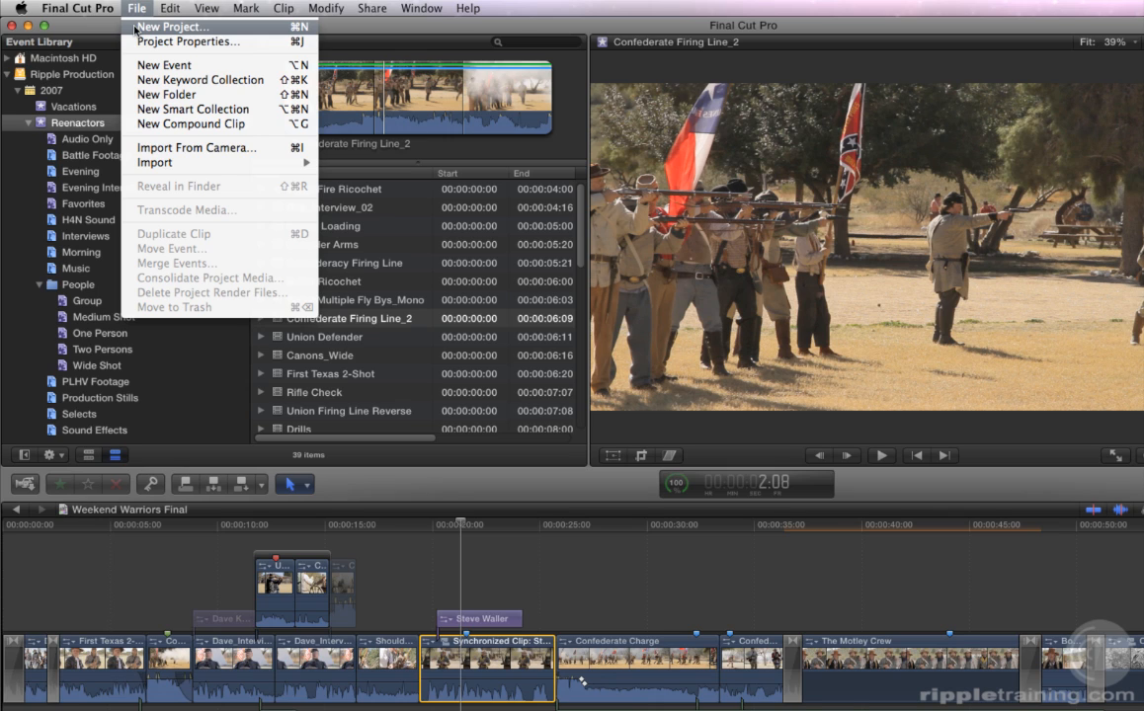
pyautogui.click(102, 91)
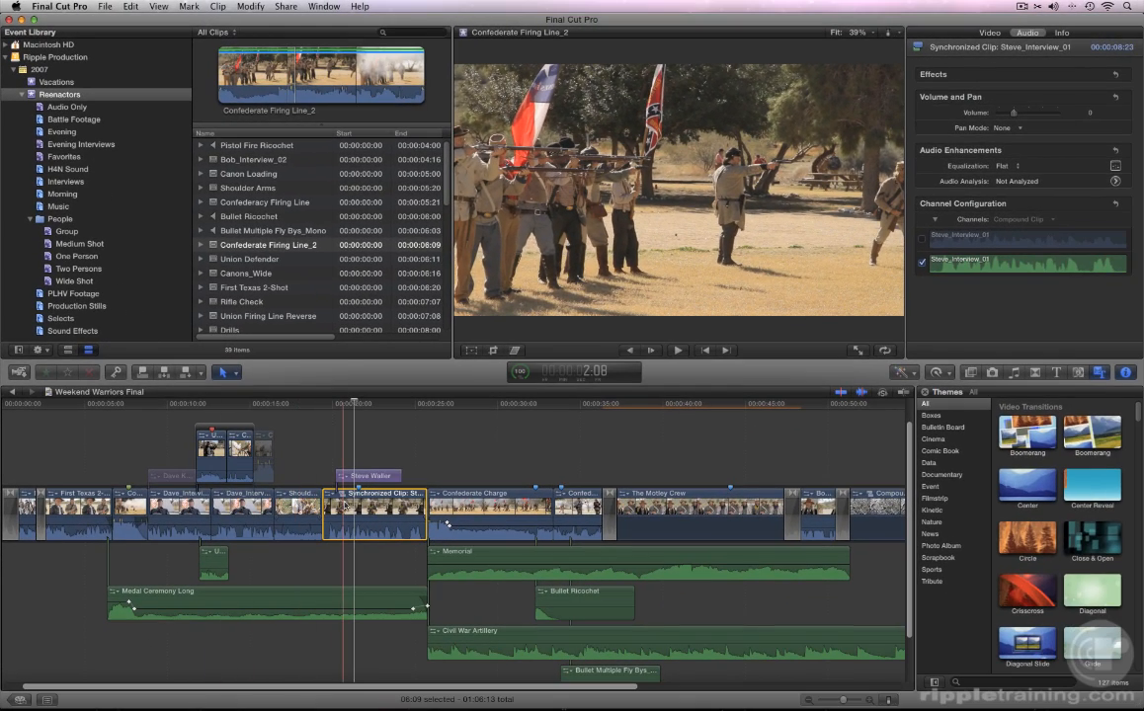
# Review the context commands for the synchronized timeline clip and the Union Defender browser clip.
pyautogui.hscroll(-1, 343, 509)
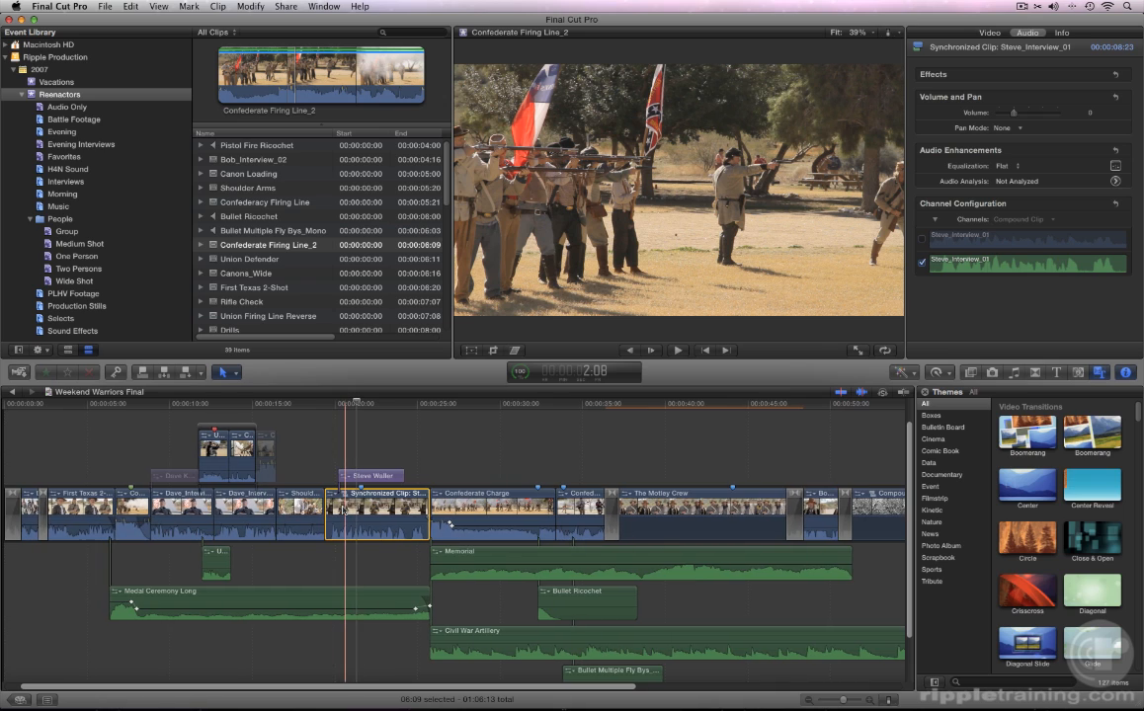
pyautogui.rightClick(343, 510)
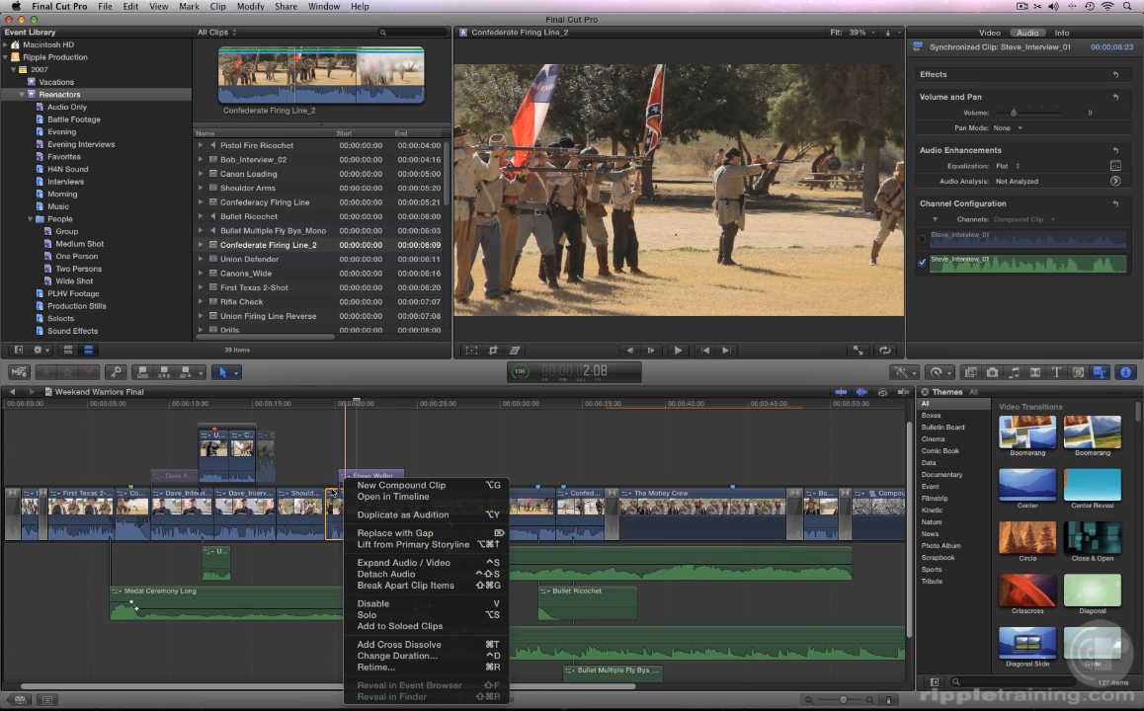
pyautogui.click(321, 473)
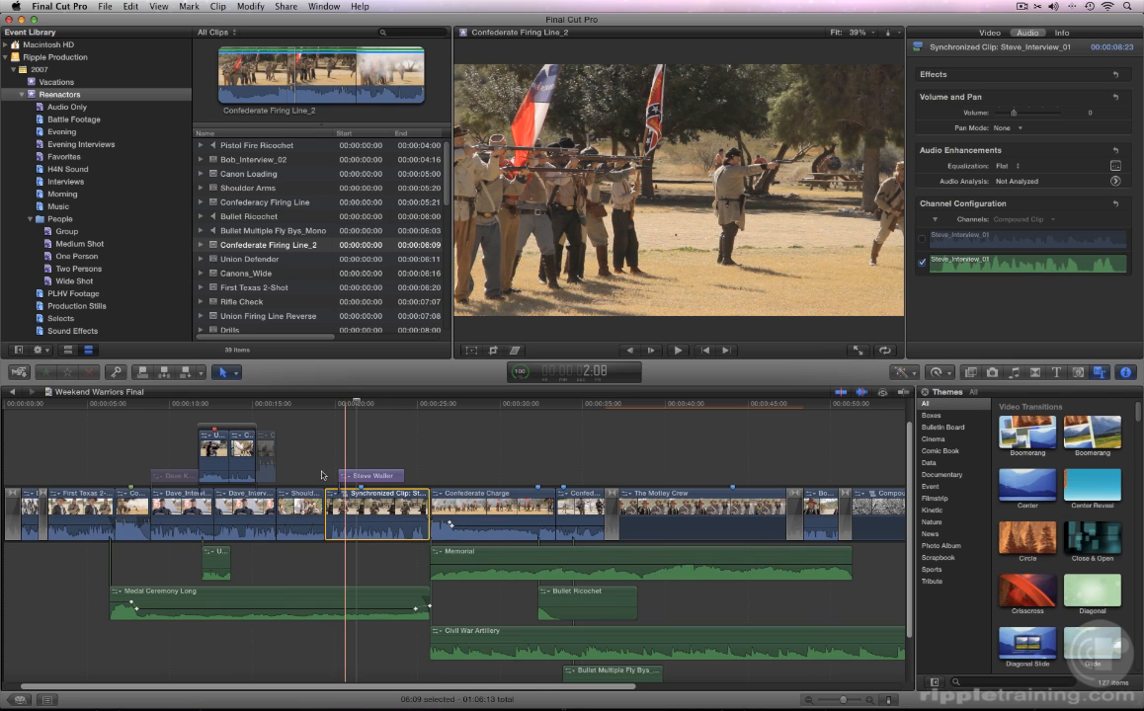
pyautogui.click(255, 261)
pyautogui.rightClick(254, 263)
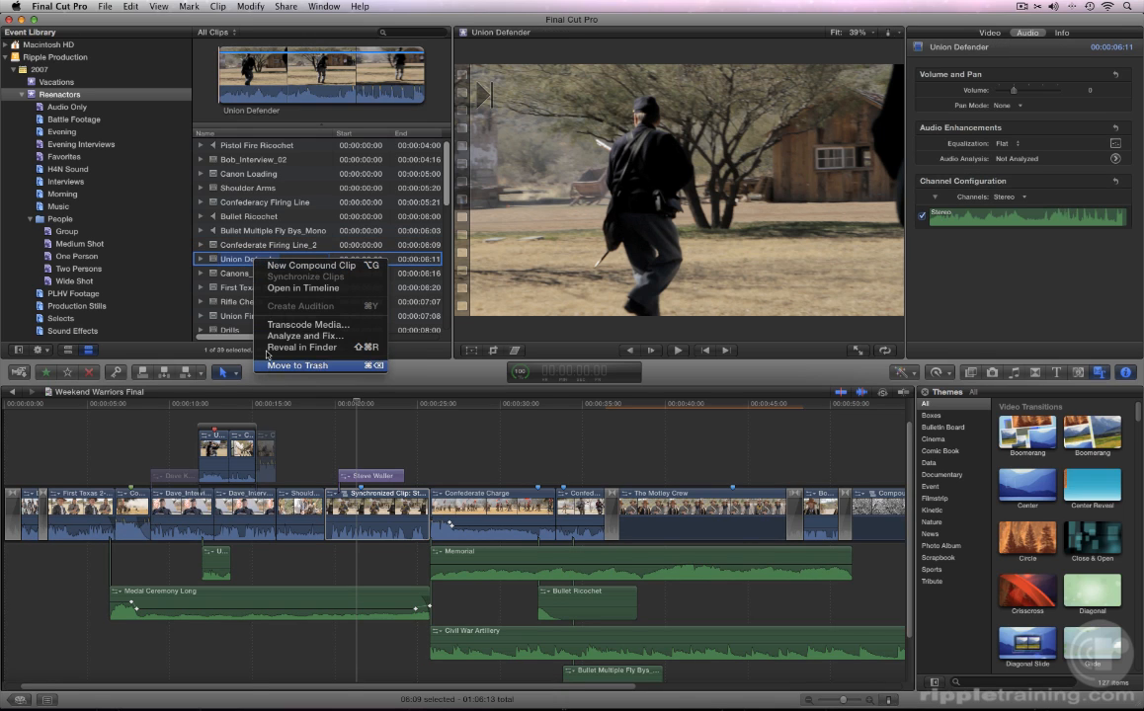
pyautogui.click(182, 261)
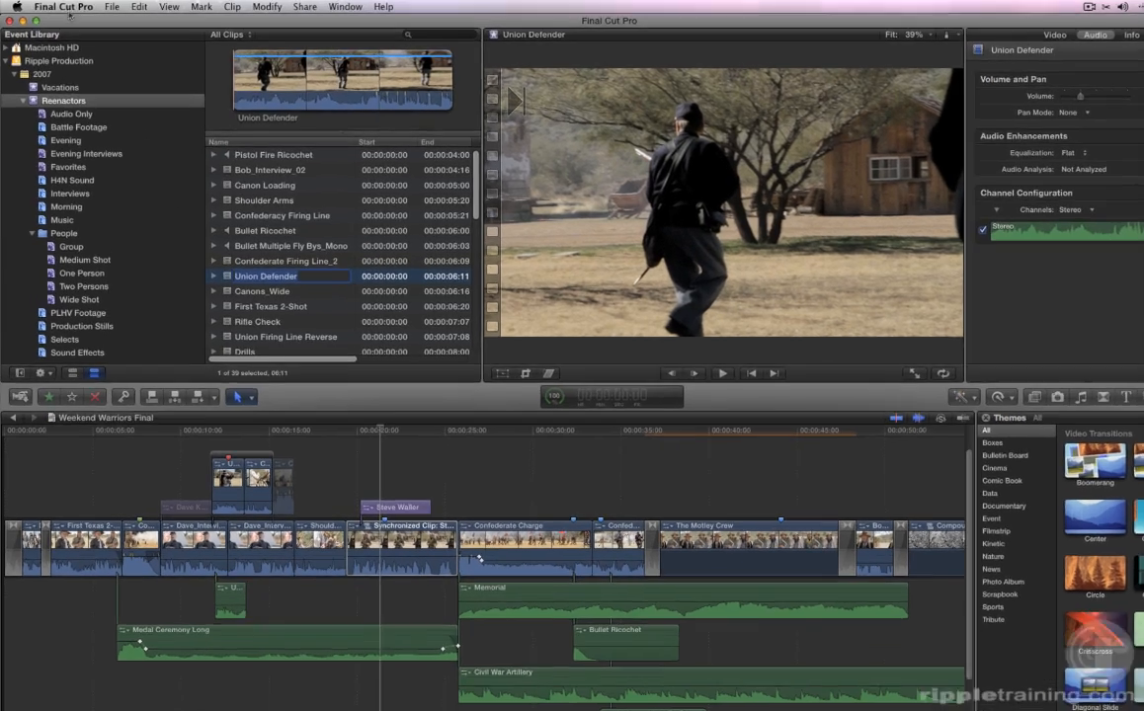
# Open the Command Editor from Final Cut Pro > Commands > Customize and view the S key's assignments.
pyautogui.click(59, 6)
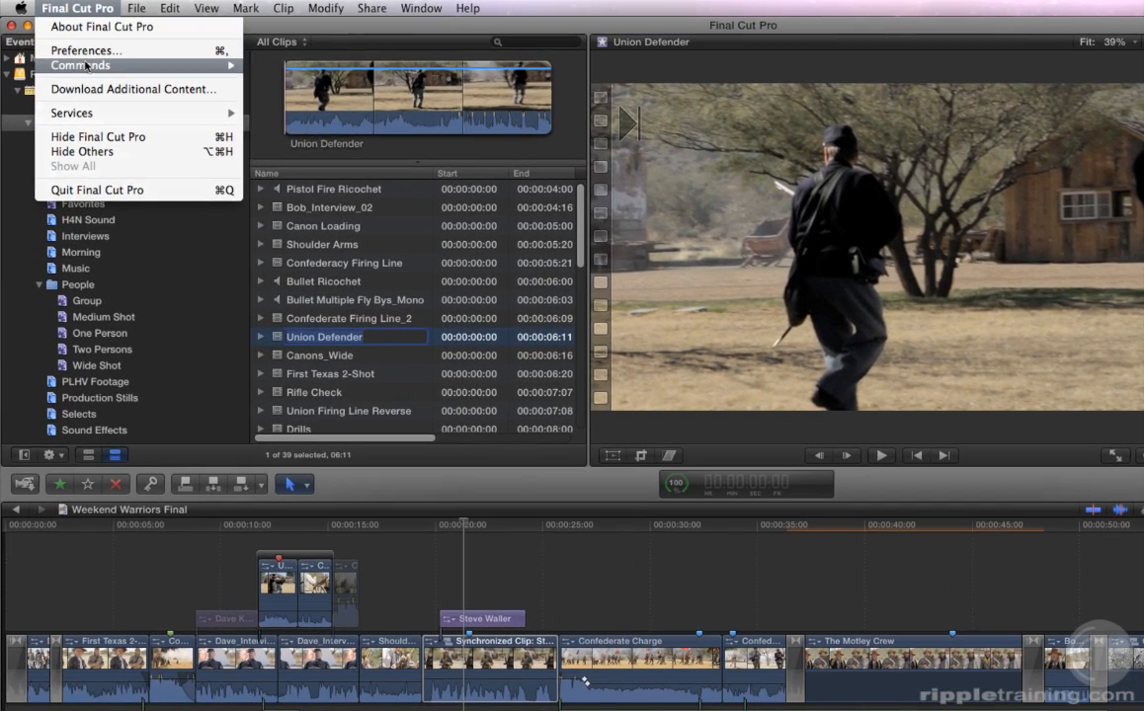
pyautogui.moveTo(81, 65)
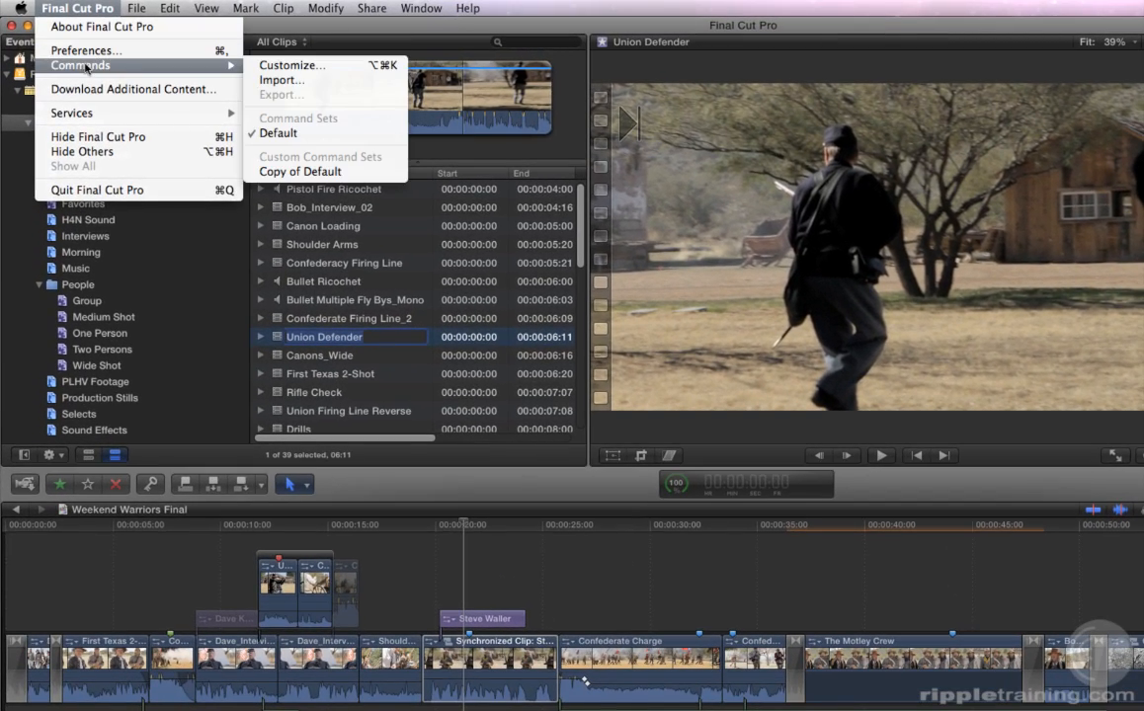
pyautogui.click(279, 66)
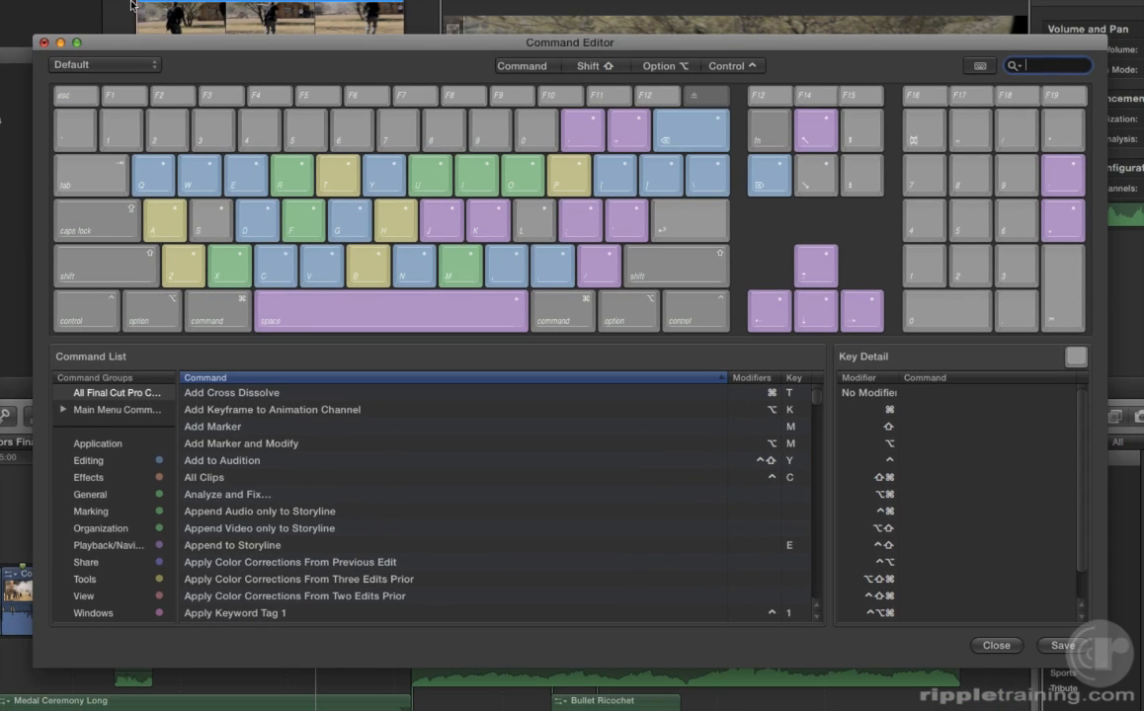
pyautogui.click(201, 220)
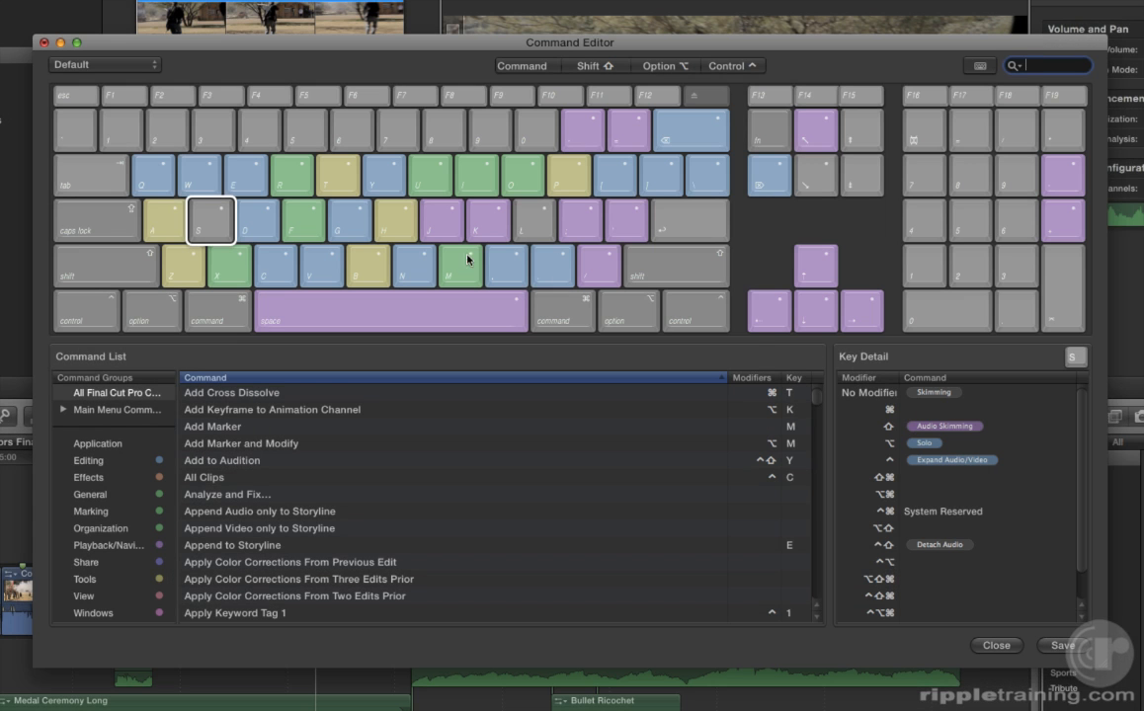
# View the F key's commands, then the N key's Snapping, New Project and New Event commands.
pyautogui.click(299, 224)
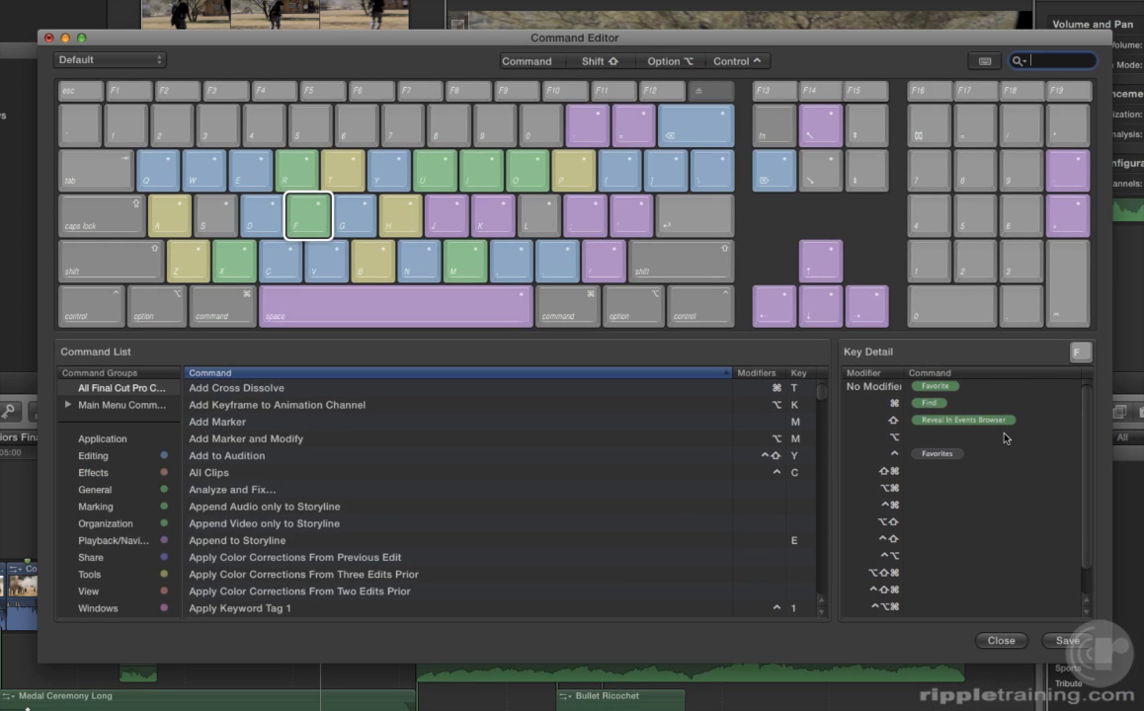
pyautogui.click(429, 274)
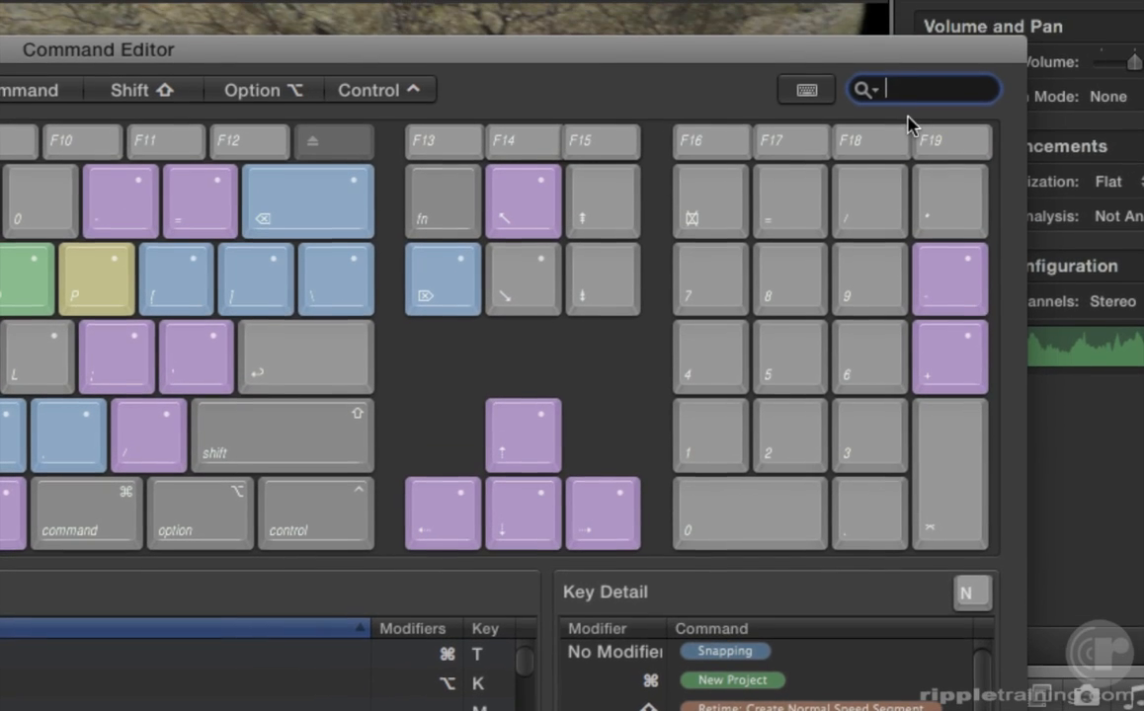
pyautogui.write('import')
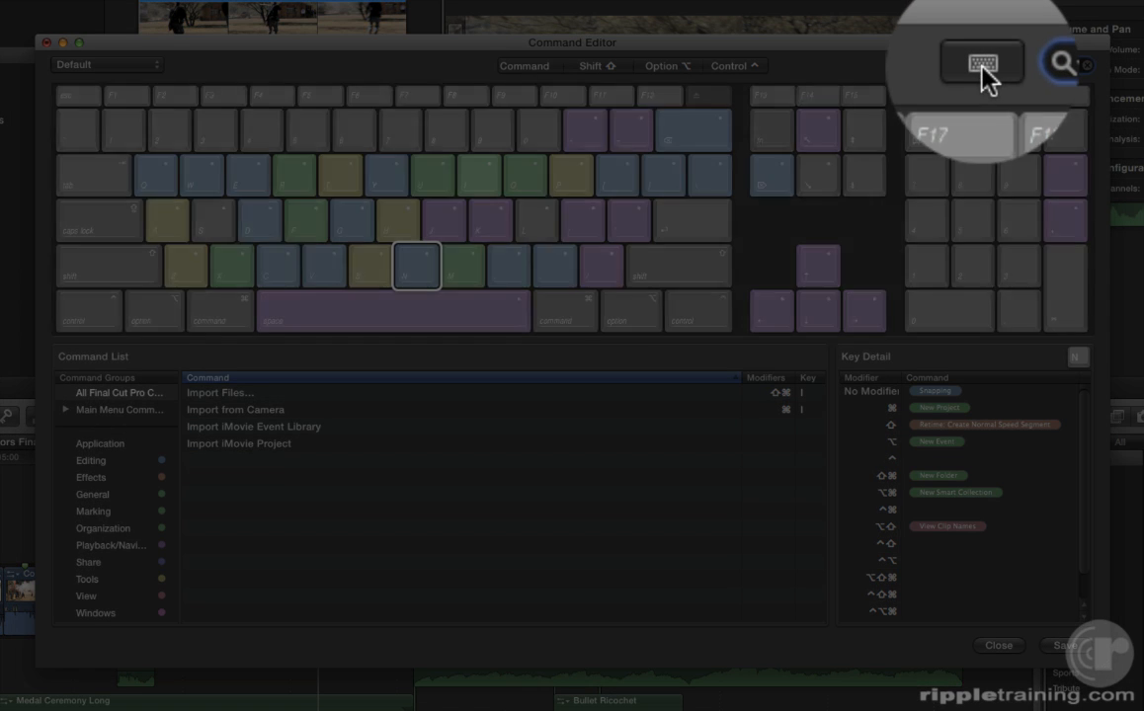
pyautogui.click(980, 69)
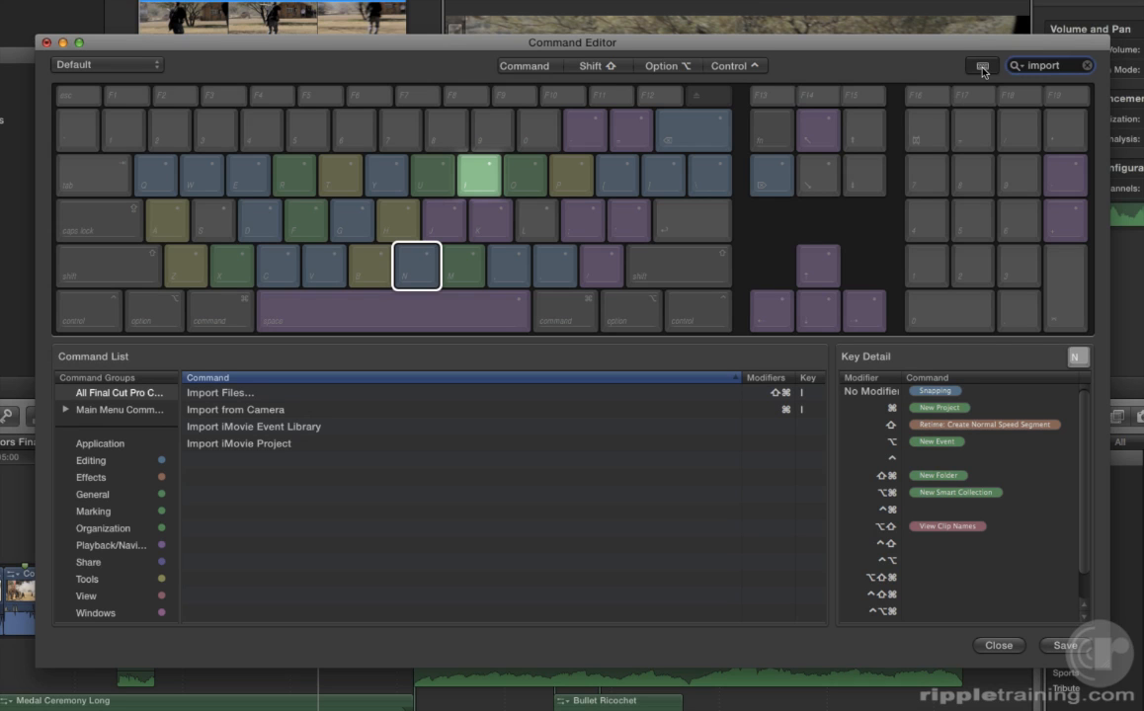
pyautogui.click(983, 68)
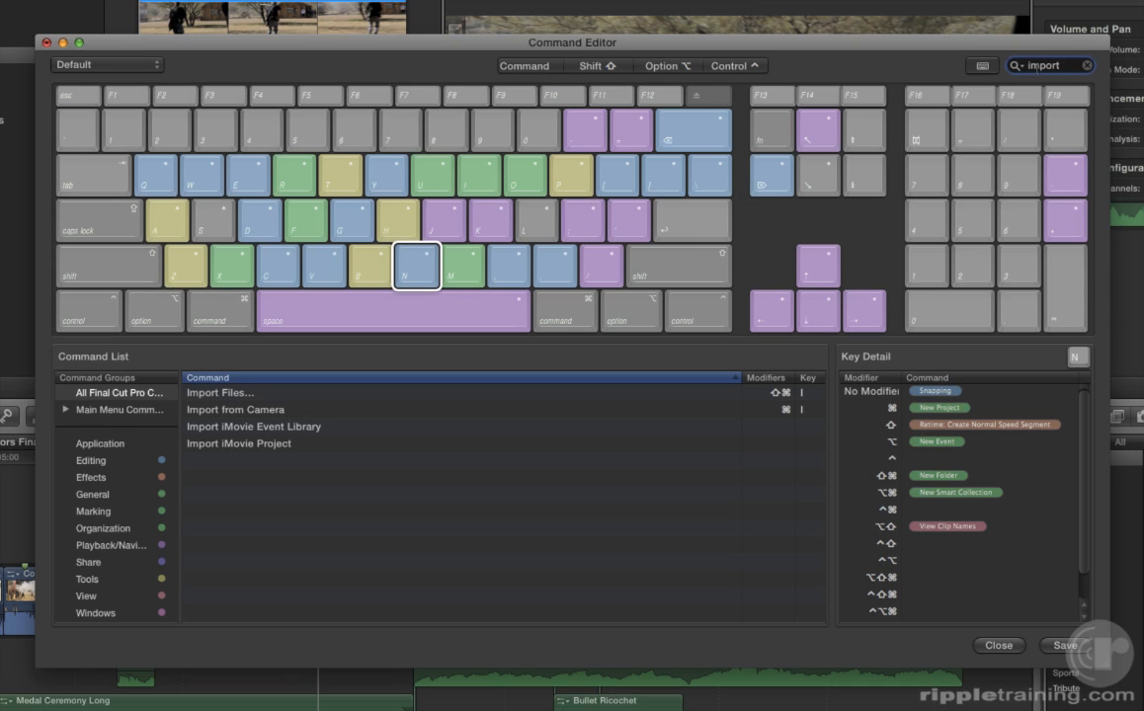
pyautogui.click(1086, 66)
pyautogui.write('s')
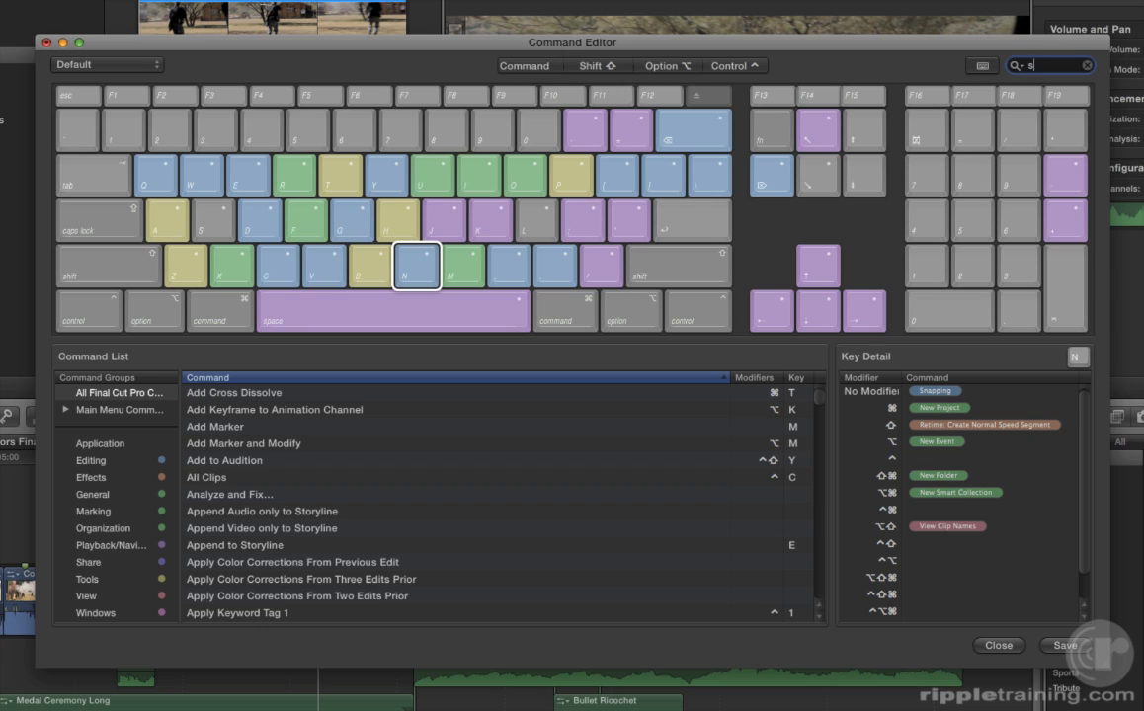
pyautogui.write('hare')
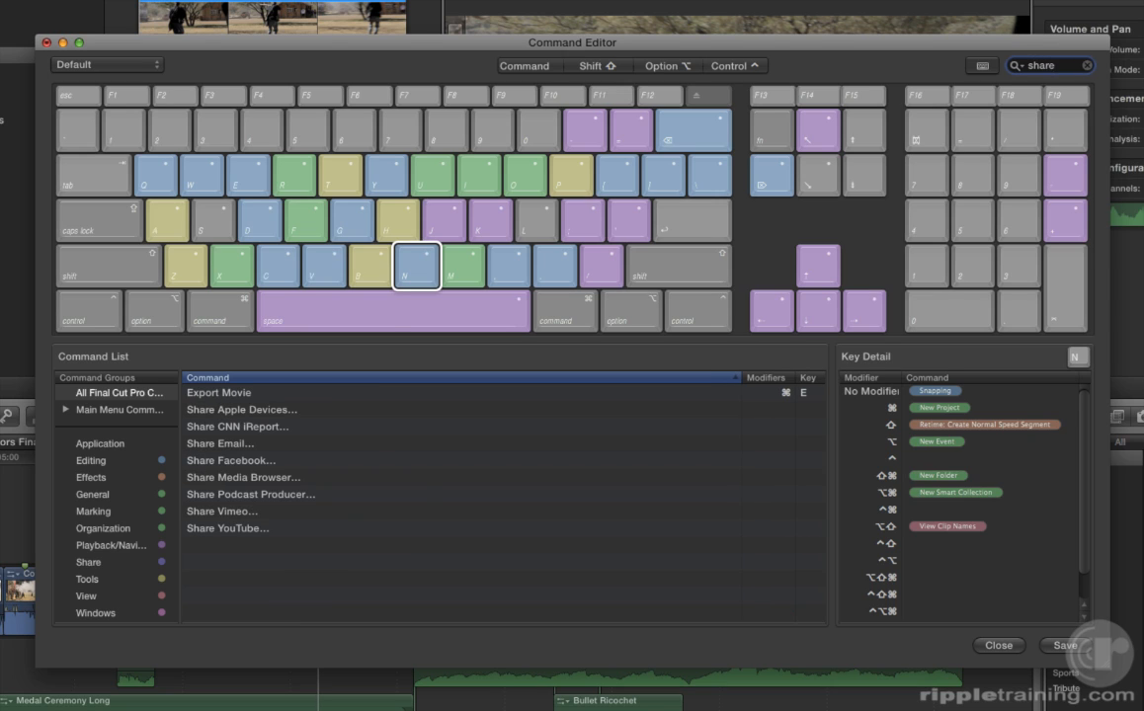
pyautogui.click(985, 68)
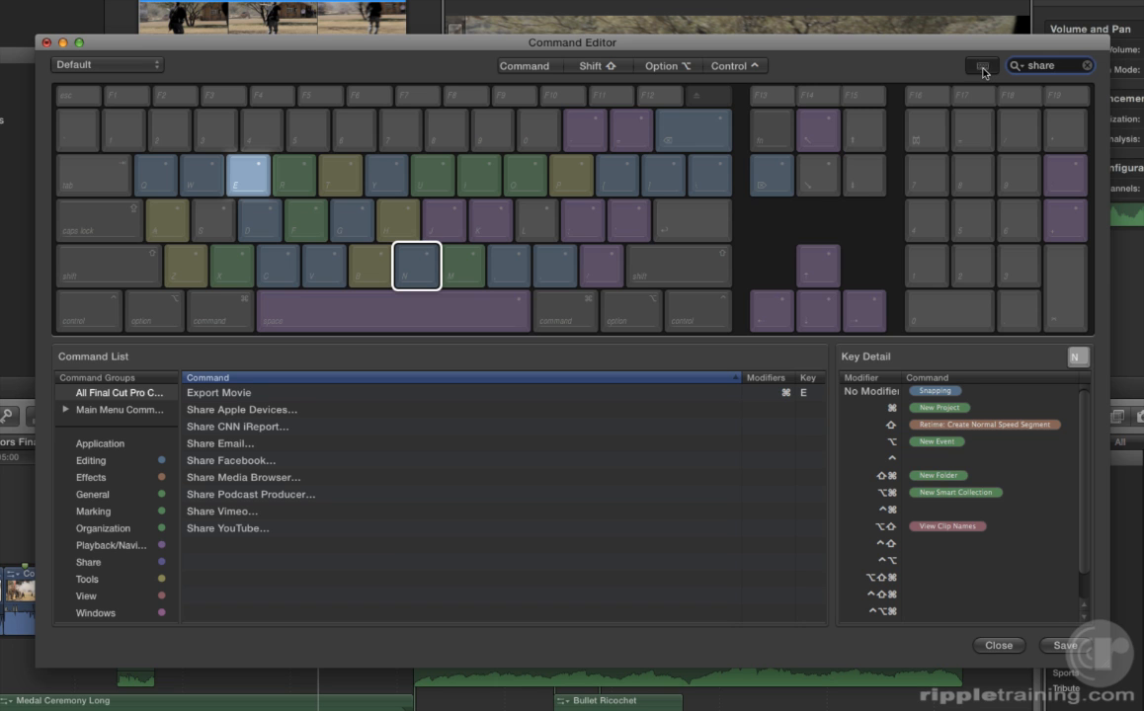
pyautogui.click(982, 67)
pyautogui.click(1086, 67)
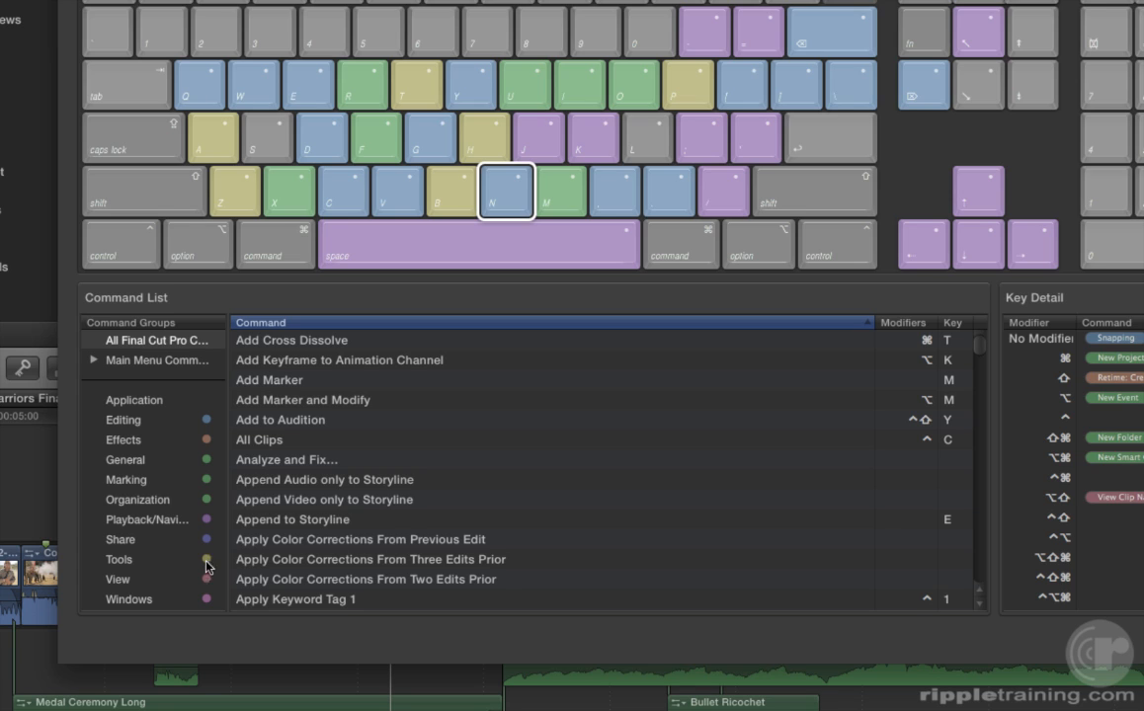
# Browse the Editing and Effects command groups, then map the Command-modifier shortcuts on the keyboard.
pyautogui.click(135, 421)
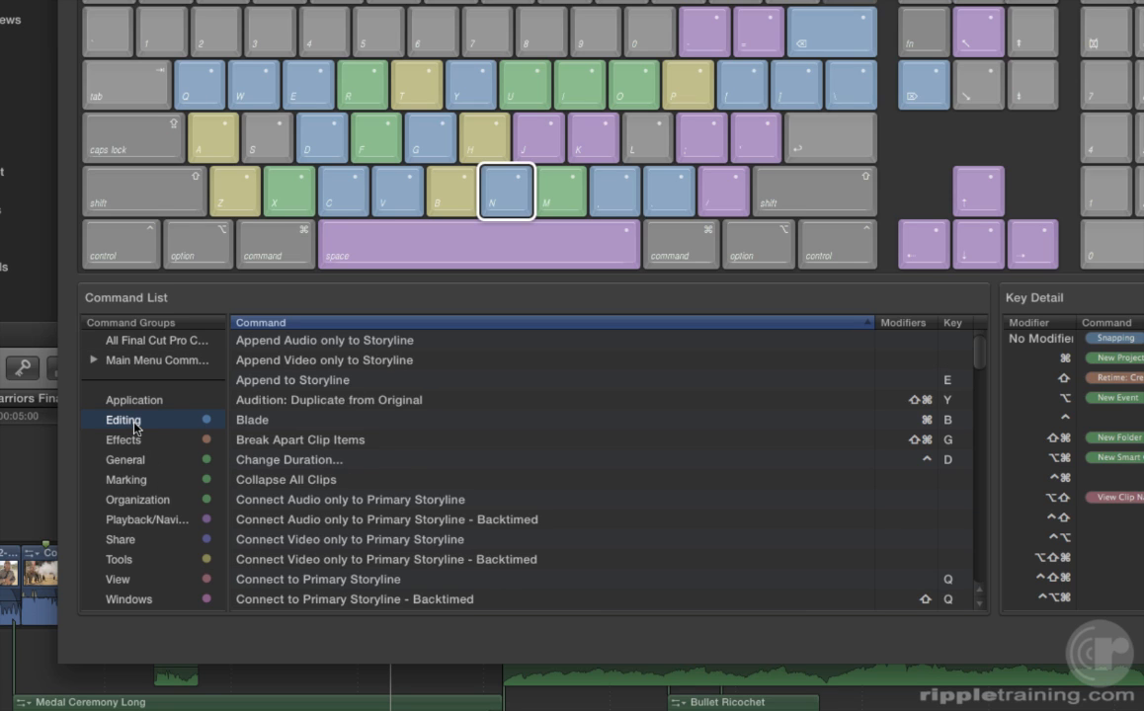
pyautogui.scroll(-6, 319, 428)
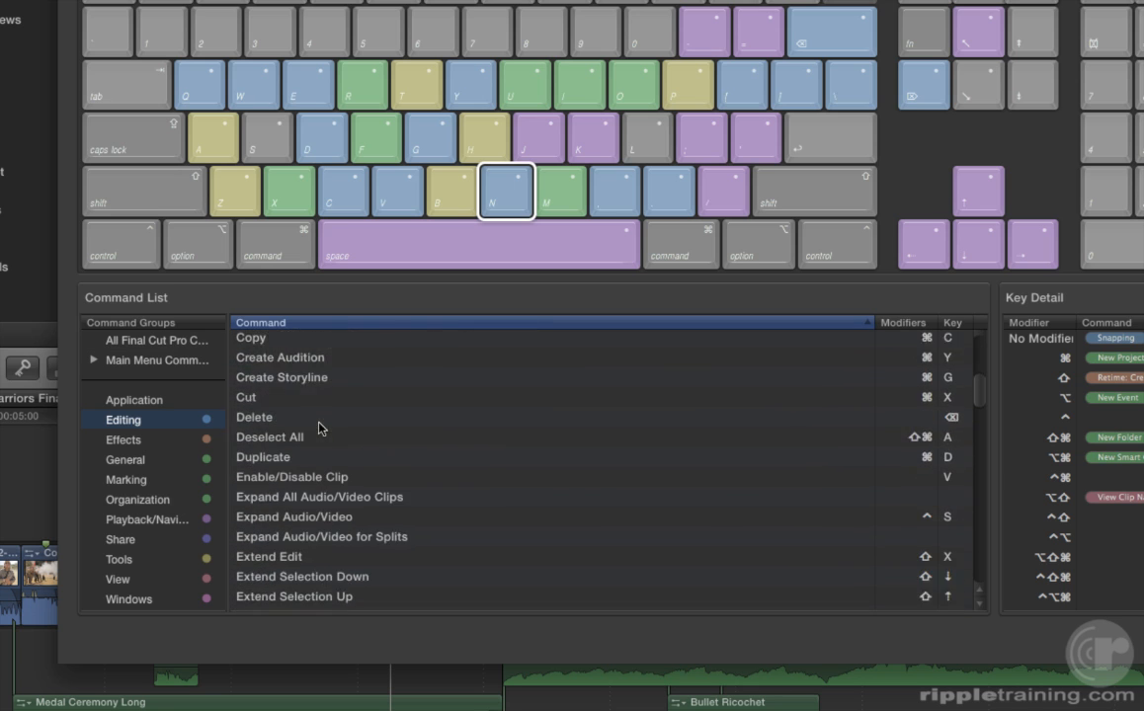
pyautogui.scroll(-10, 318, 428)
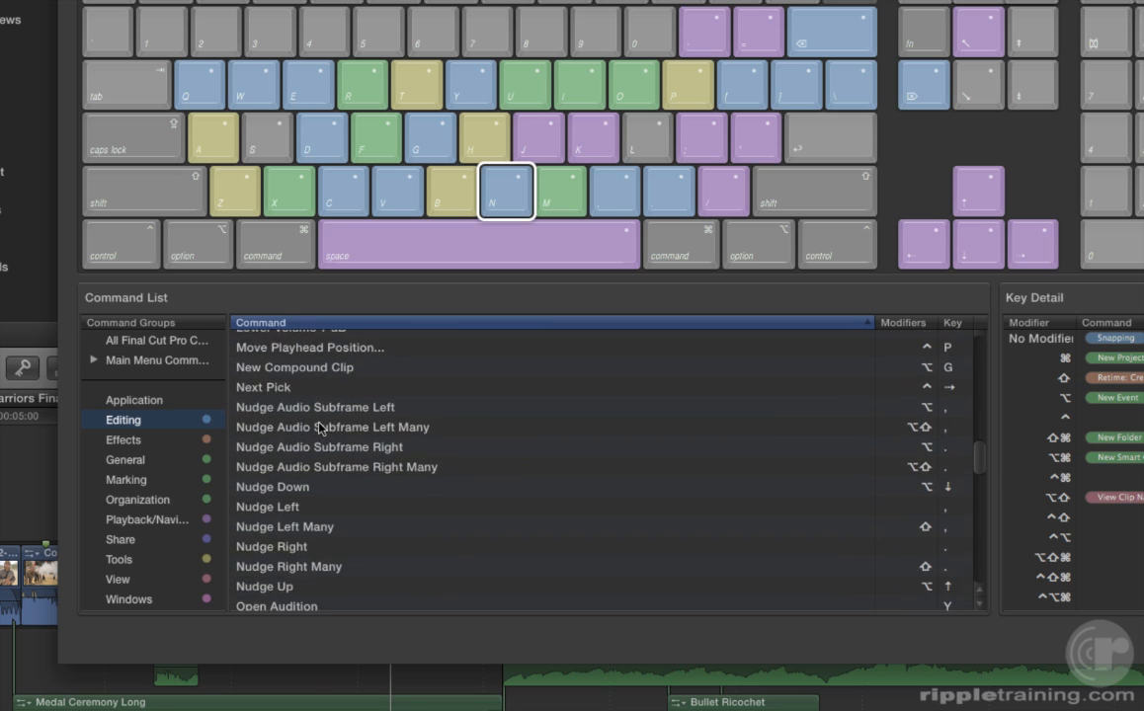
pyautogui.scroll(-5, 319, 427)
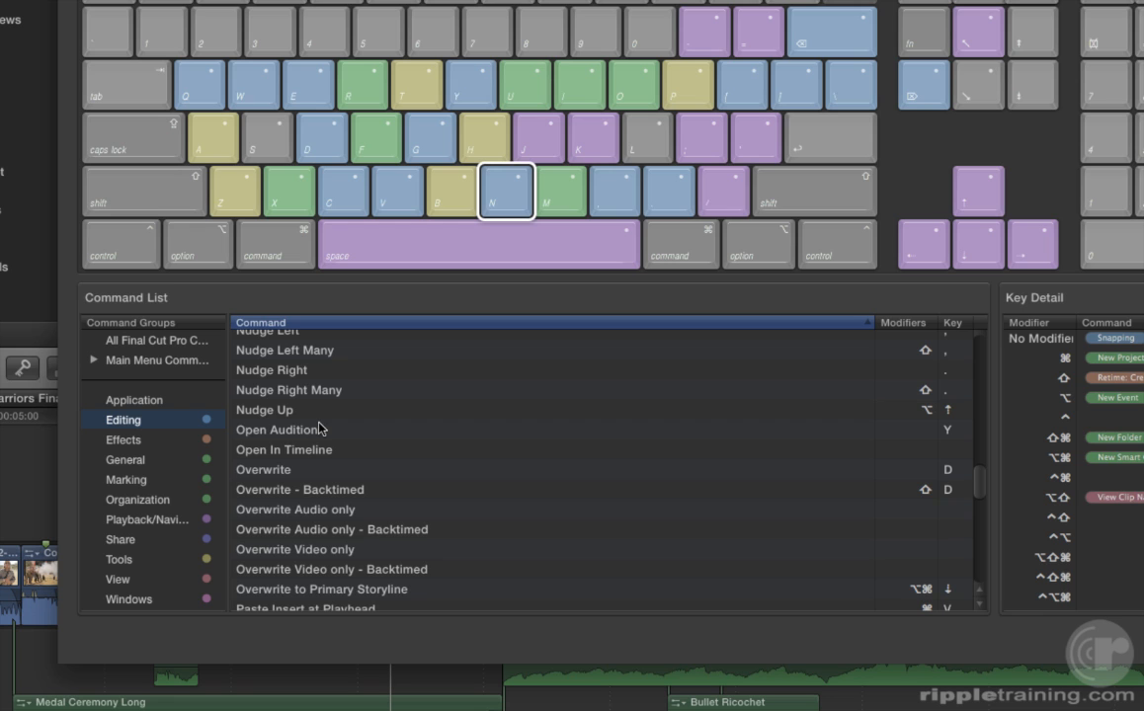
pyautogui.click(136, 440)
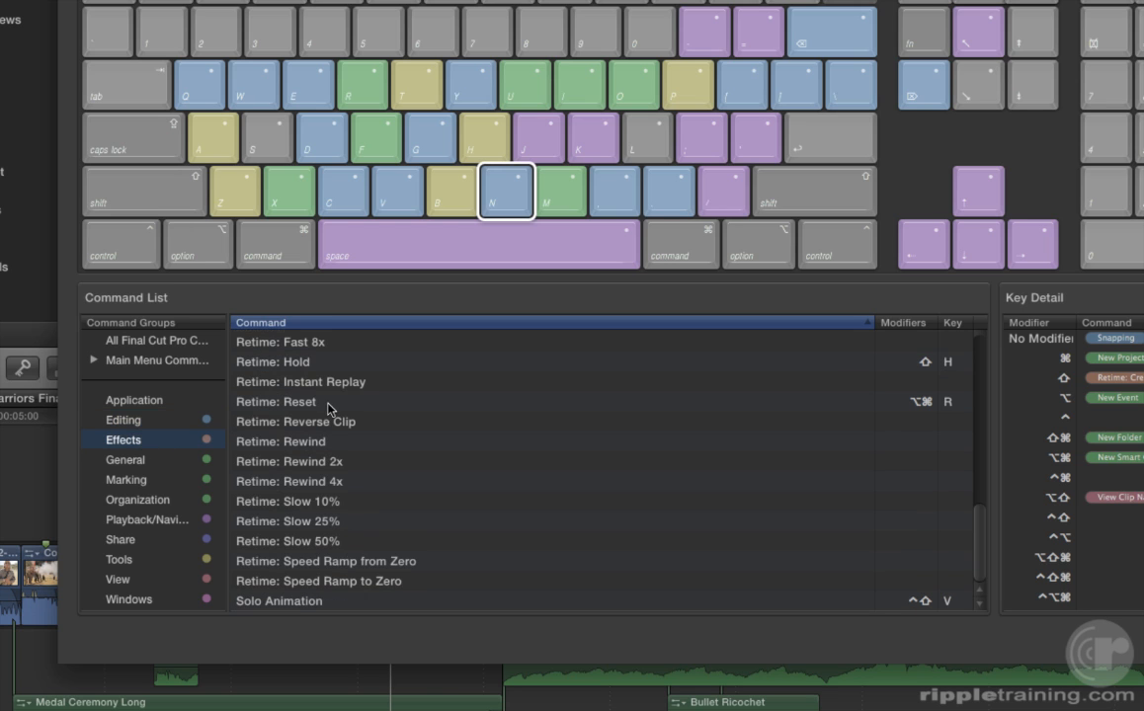
pyautogui.scroll(10, 330, 409)
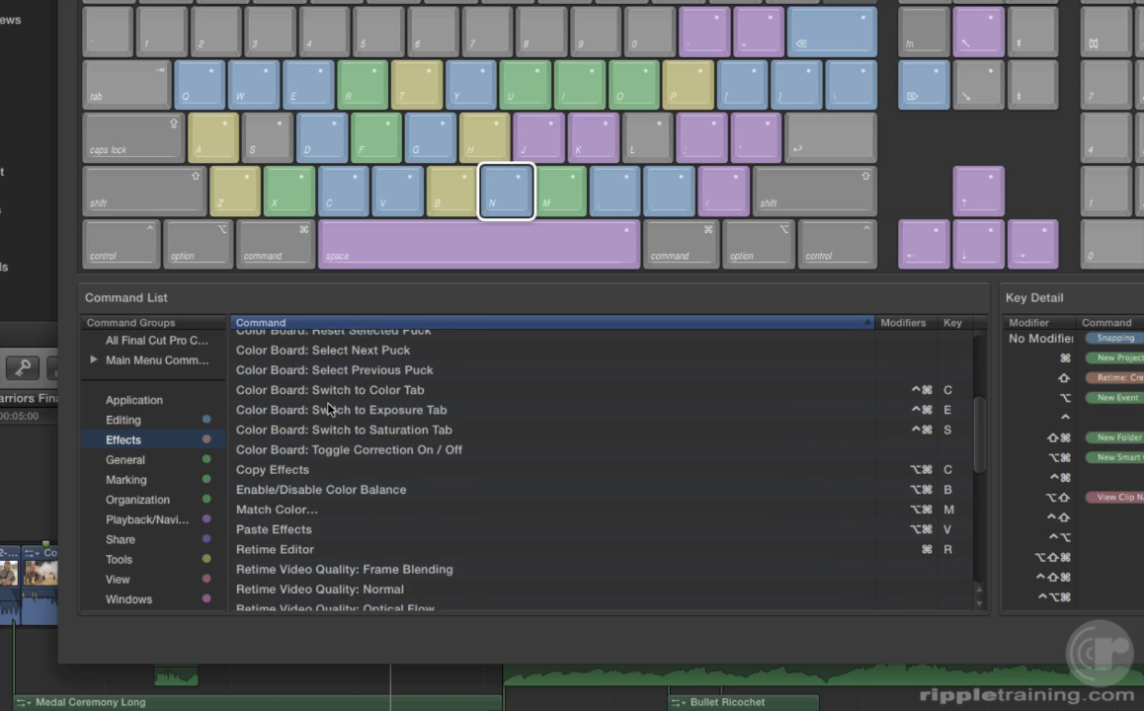
pyautogui.scroll(10, 330, 409)
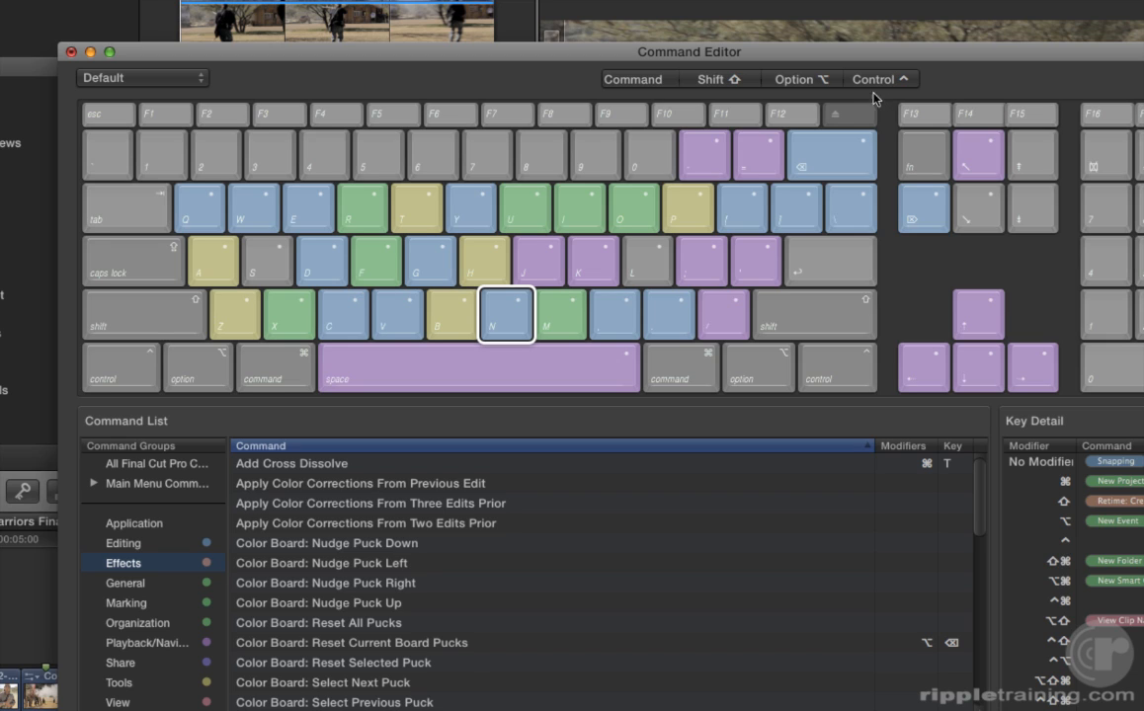
pyautogui.click(635, 81)
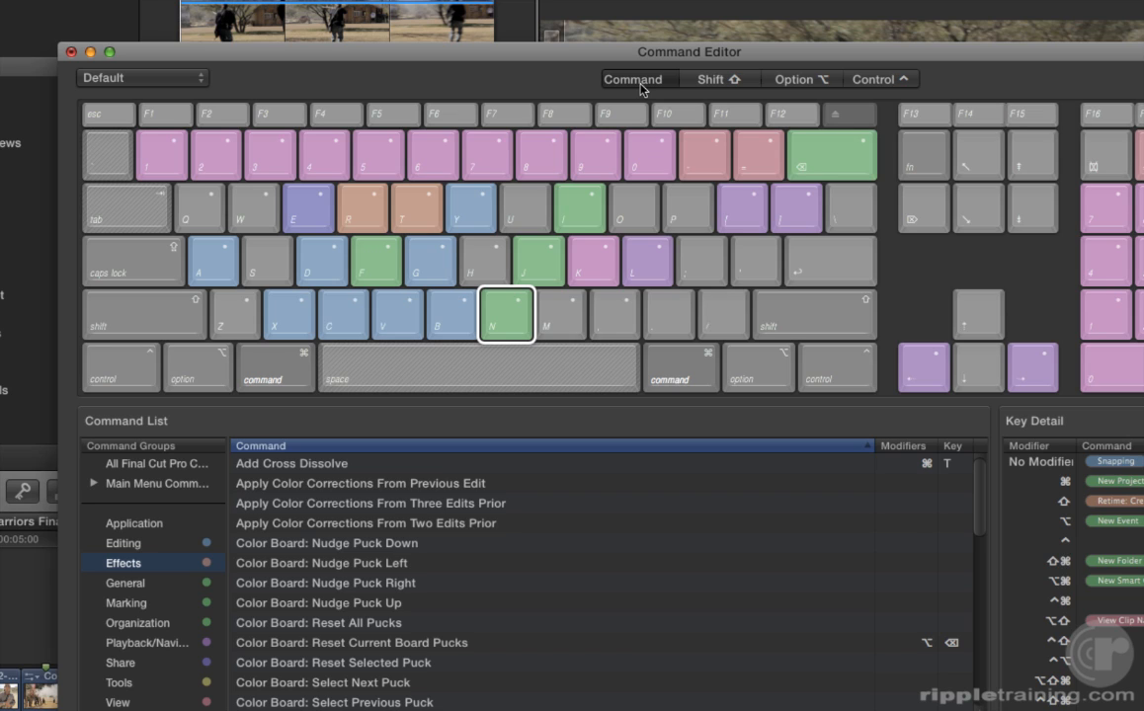
# Read the Key Detail for keys 1 and 2, then show the Shift-modifier shortcuts.
pyautogui.click(159, 138)
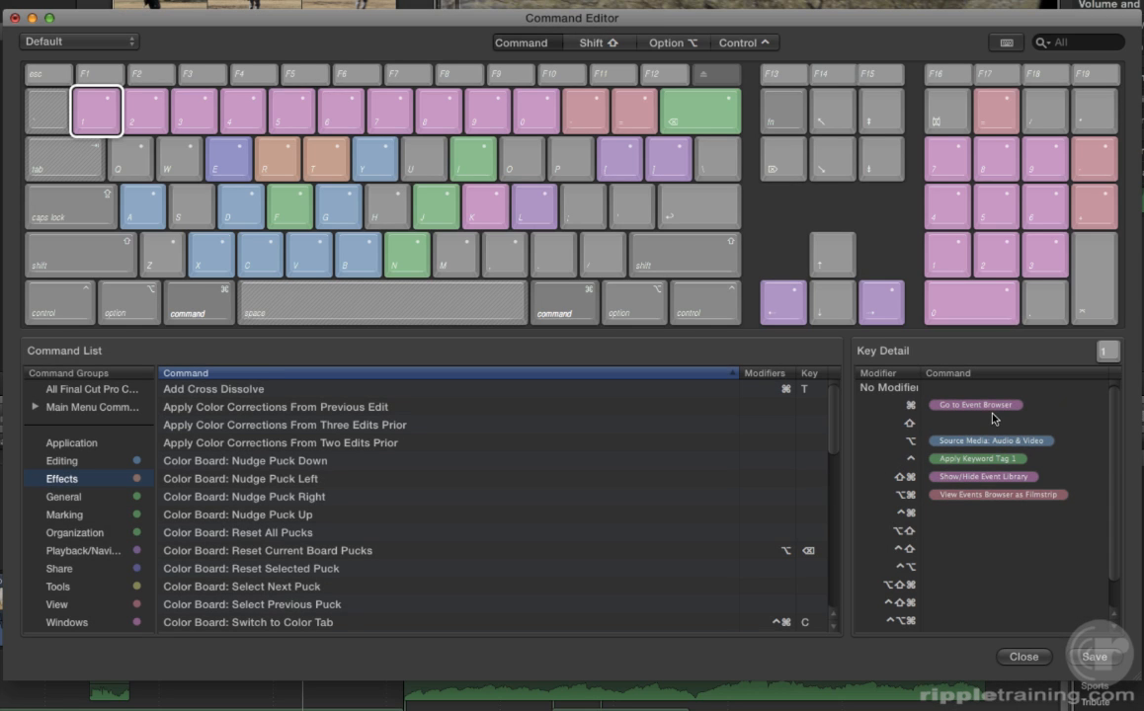
pyautogui.click(144, 113)
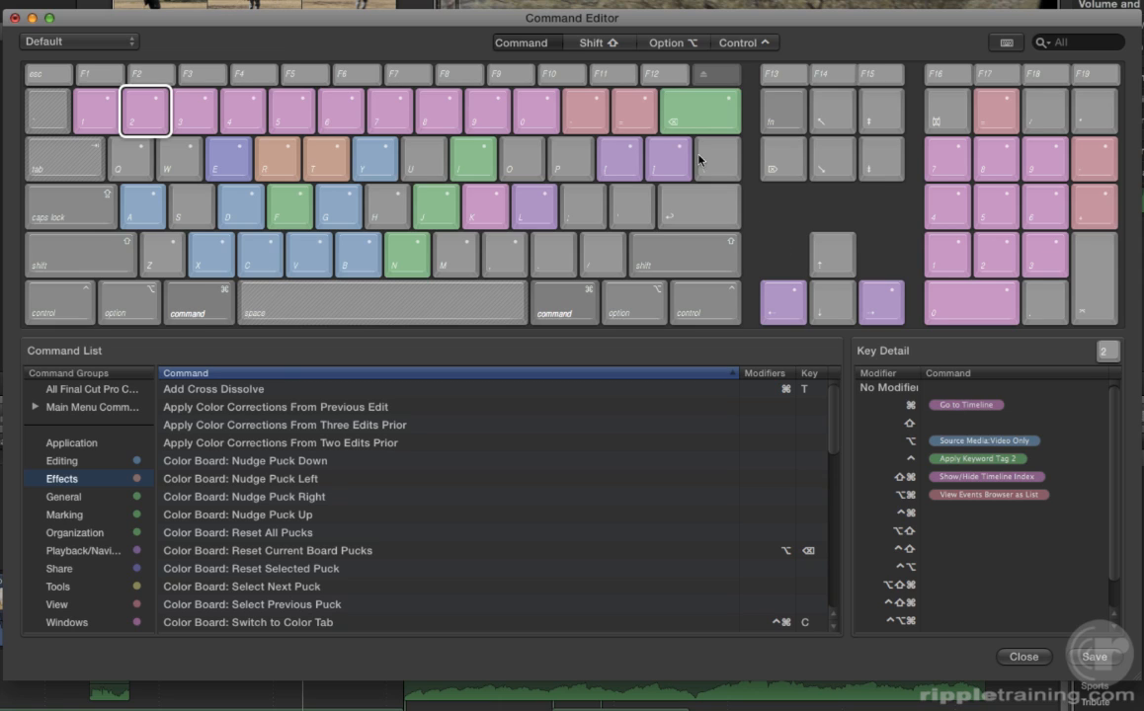
pyautogui.click(602, 45)
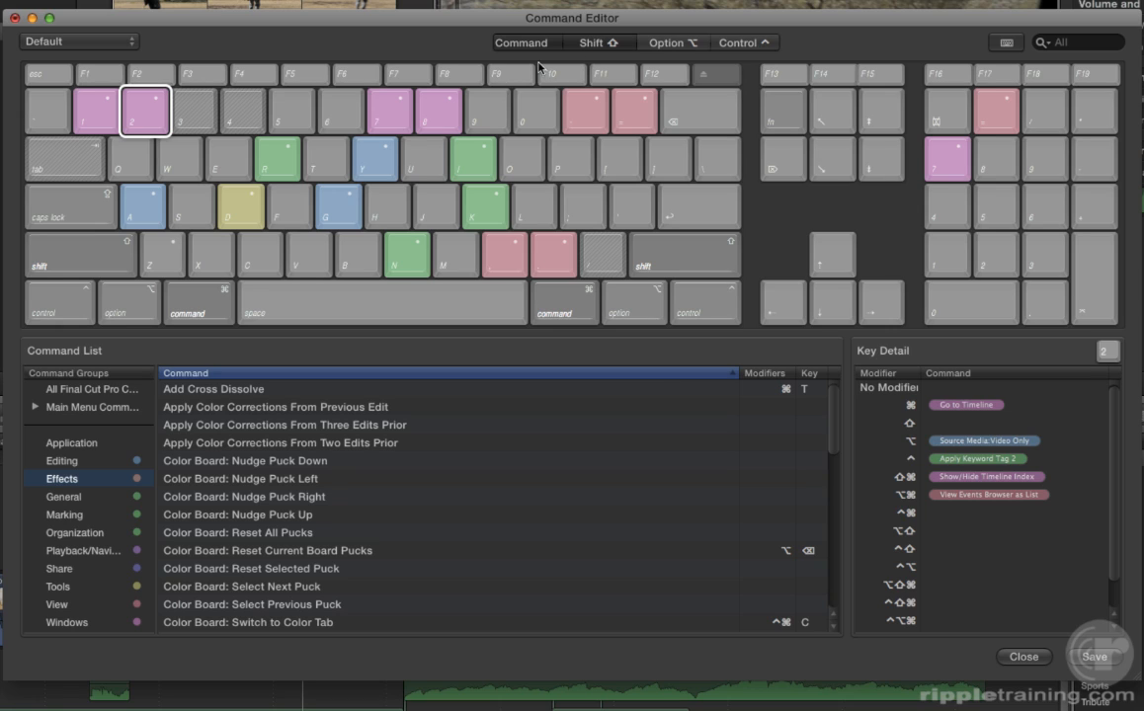
# Check keys 1, 2, 7 and 8, show unmodified shortcuts, and expand Main Menu Commands.
pyautogui.click(95, 119)
pyautogui.click(131, 115)
pyautogui.click(374, 116)
pyautogui.click(452, 116)
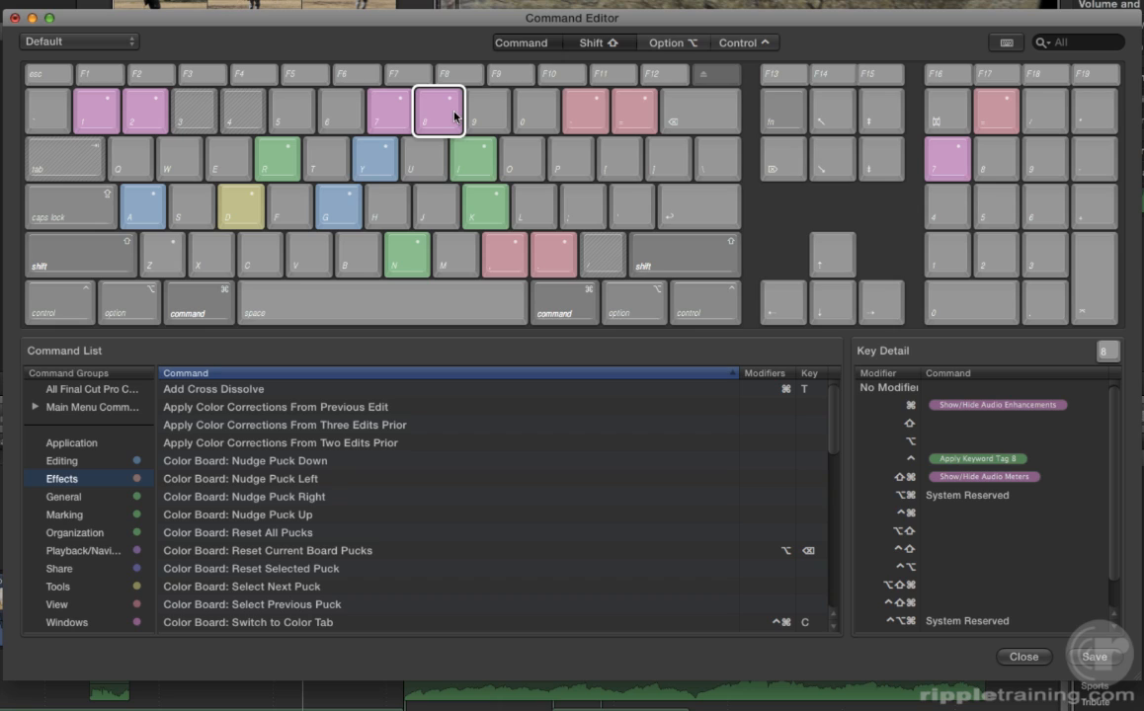
pyautogui.click(395, 127)
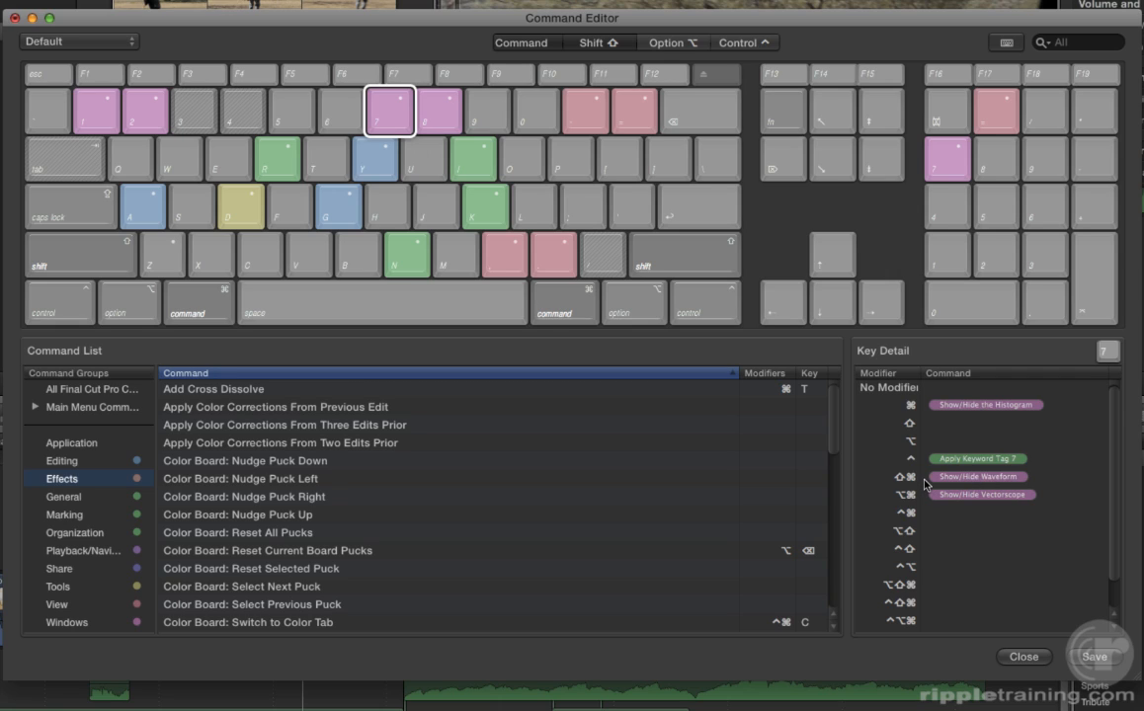
pyautogui.click(533, 47)
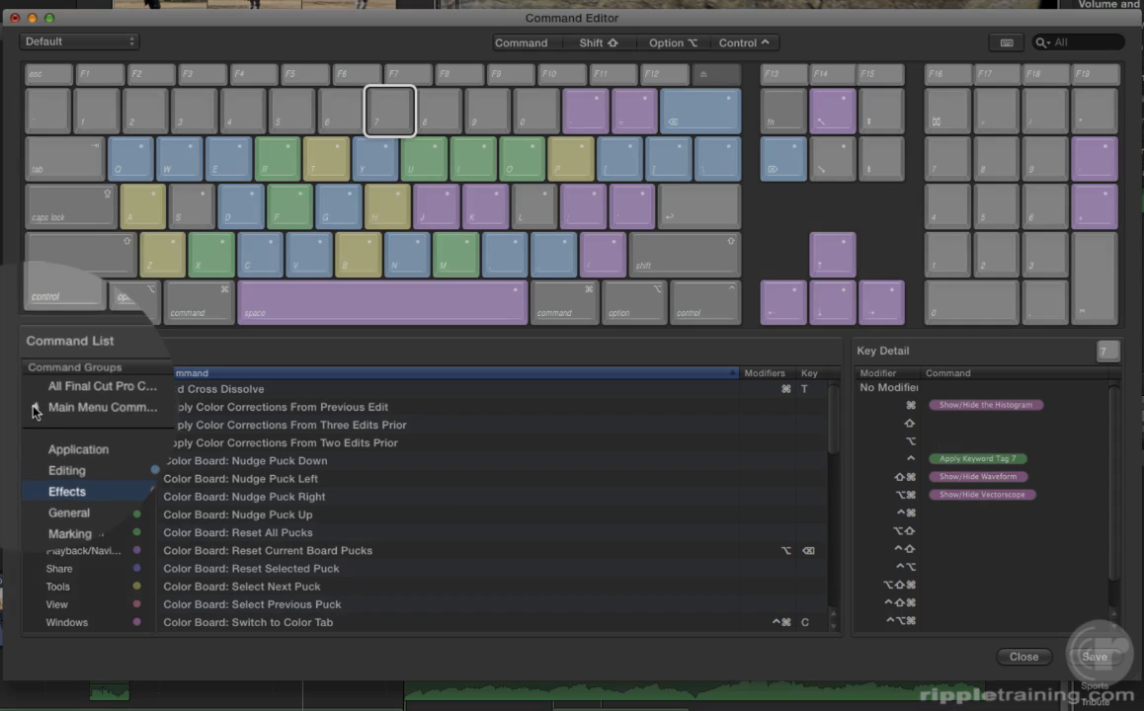
pyautogui.click(34, 406)
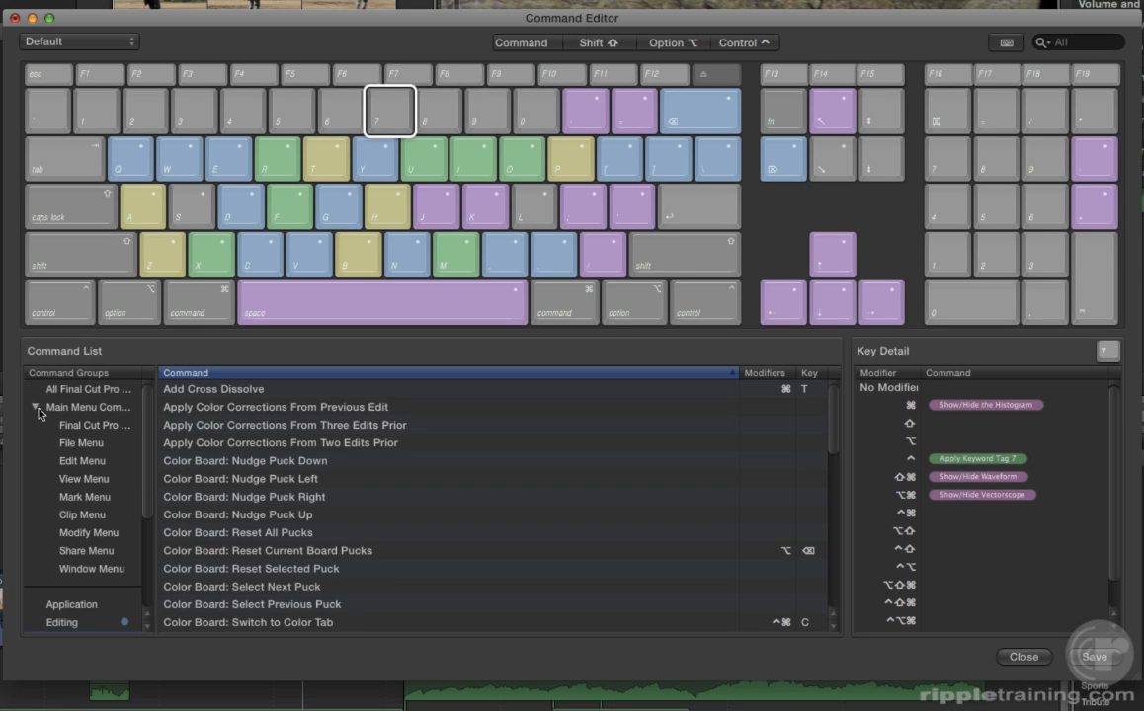
# Filter the command list to File Menu commands like Duplicate, Import Files and New Project.
pyautogui.click(79, 443)
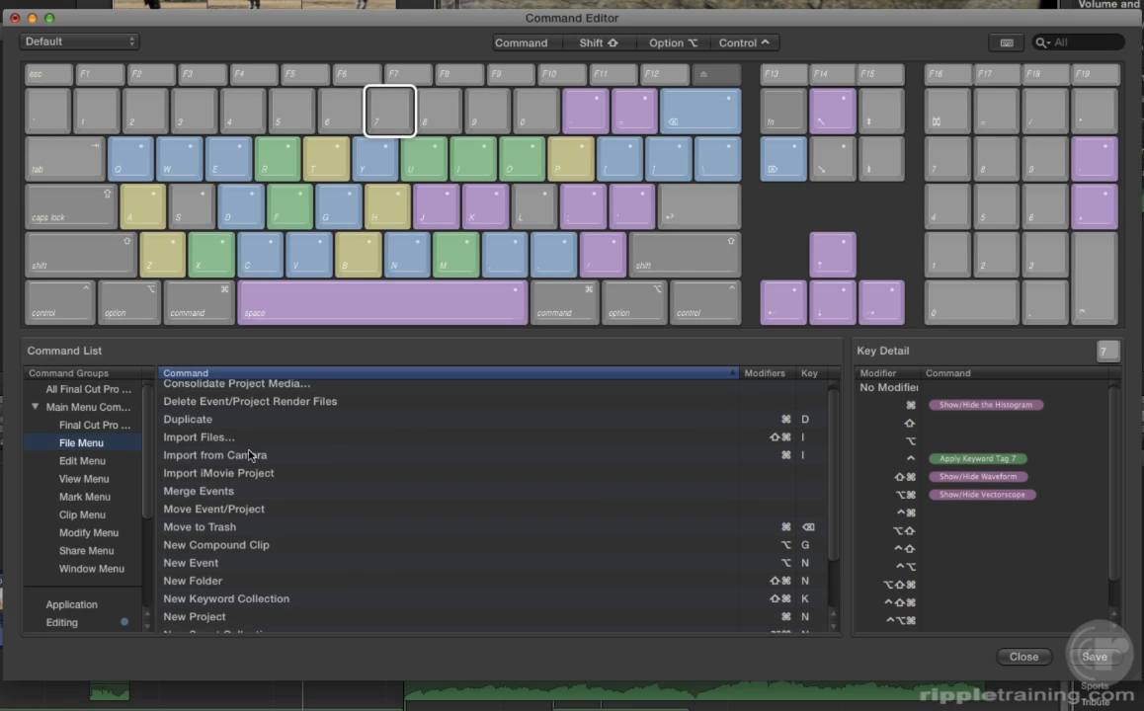
pyautogui.scroll(-3, 249, 454)
pyautogui.scroll(3, 253, 459)
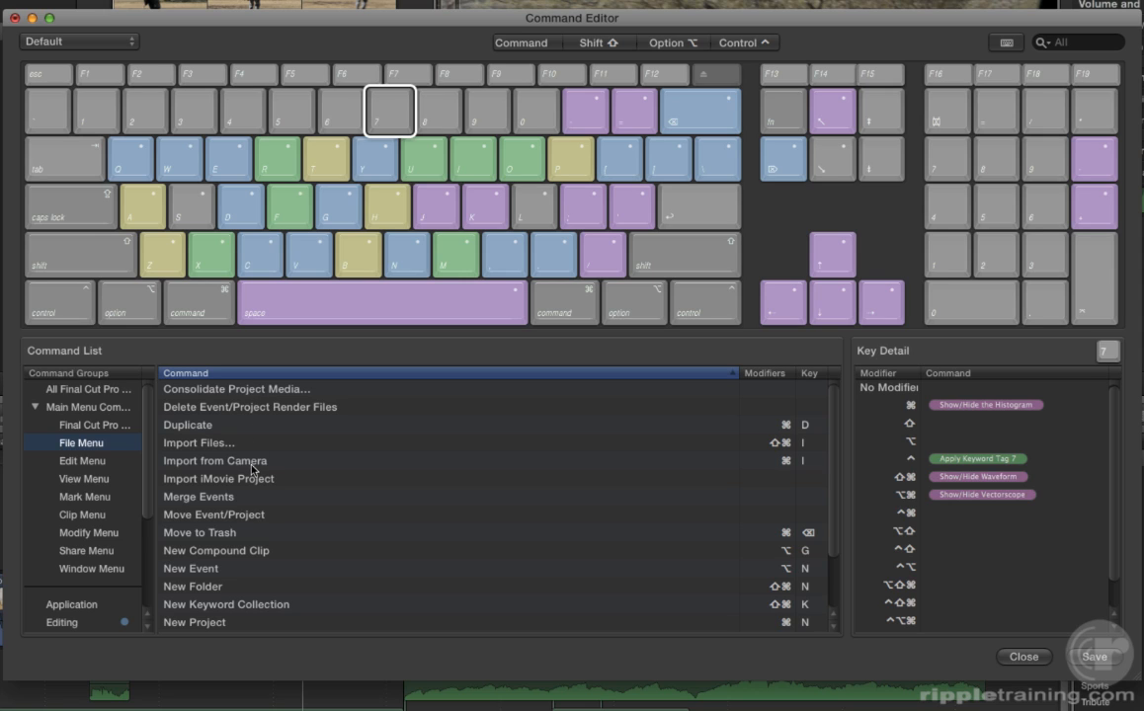
pyautogui.scroll(-1, 275, 467)
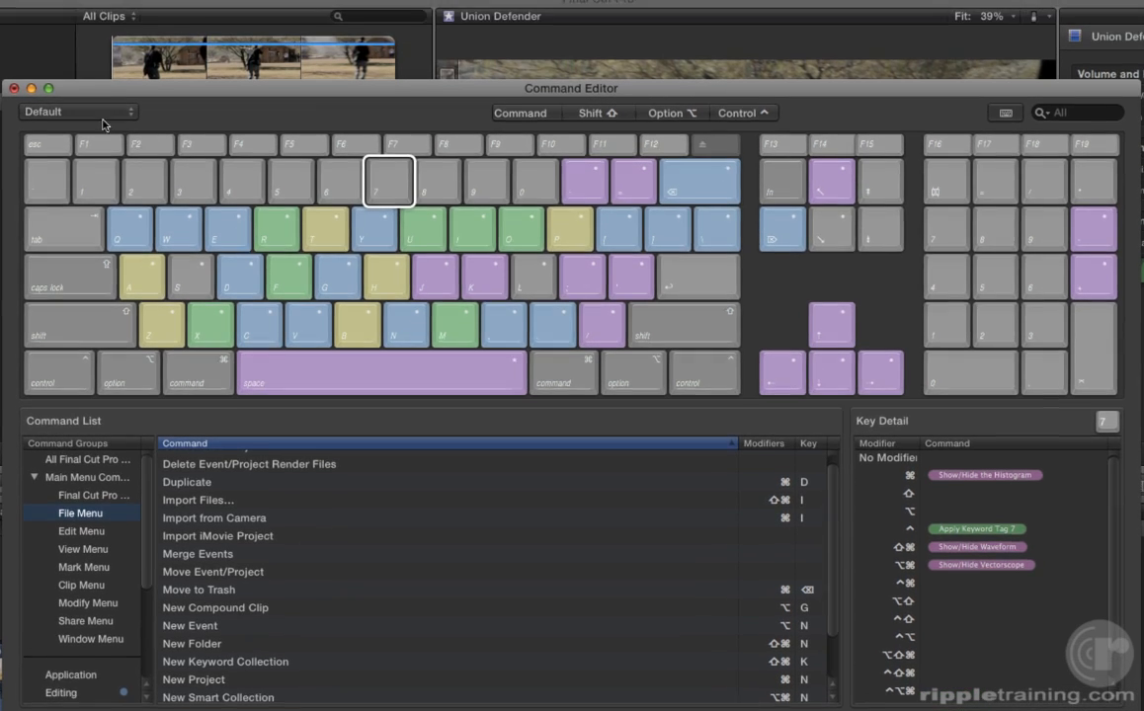
# Duplicate the Default command set under the name 'Steve's Favs'.
pyautogui.click(98, 43)
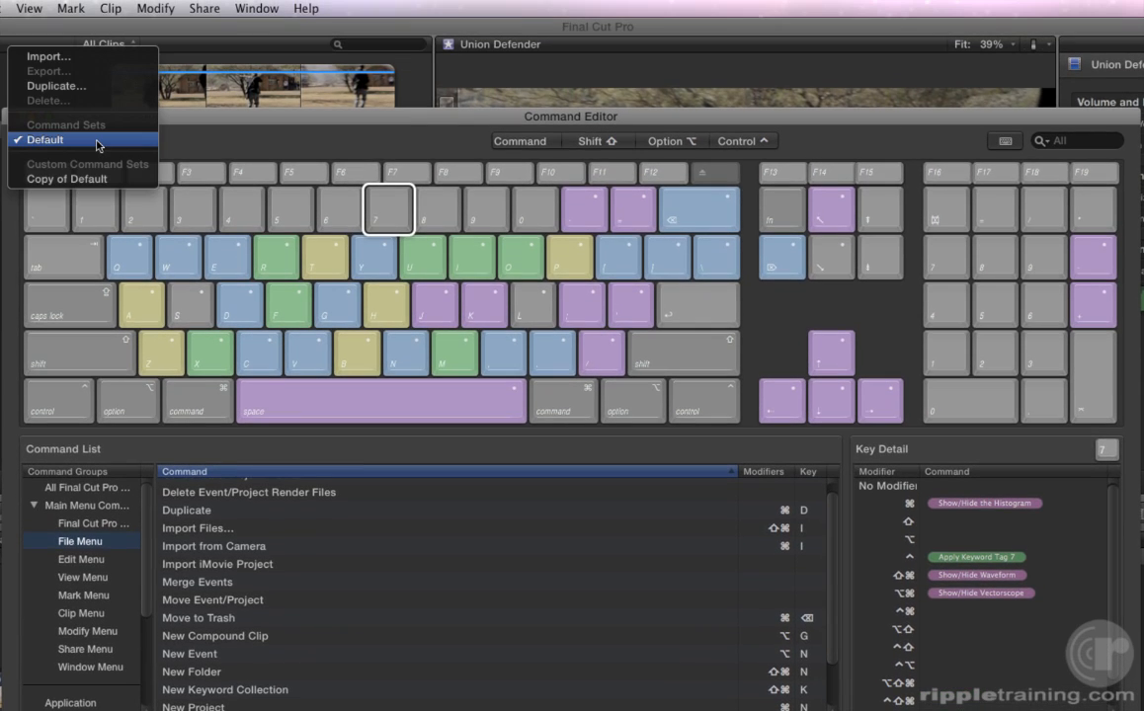
pyautogui.click(95, 86)
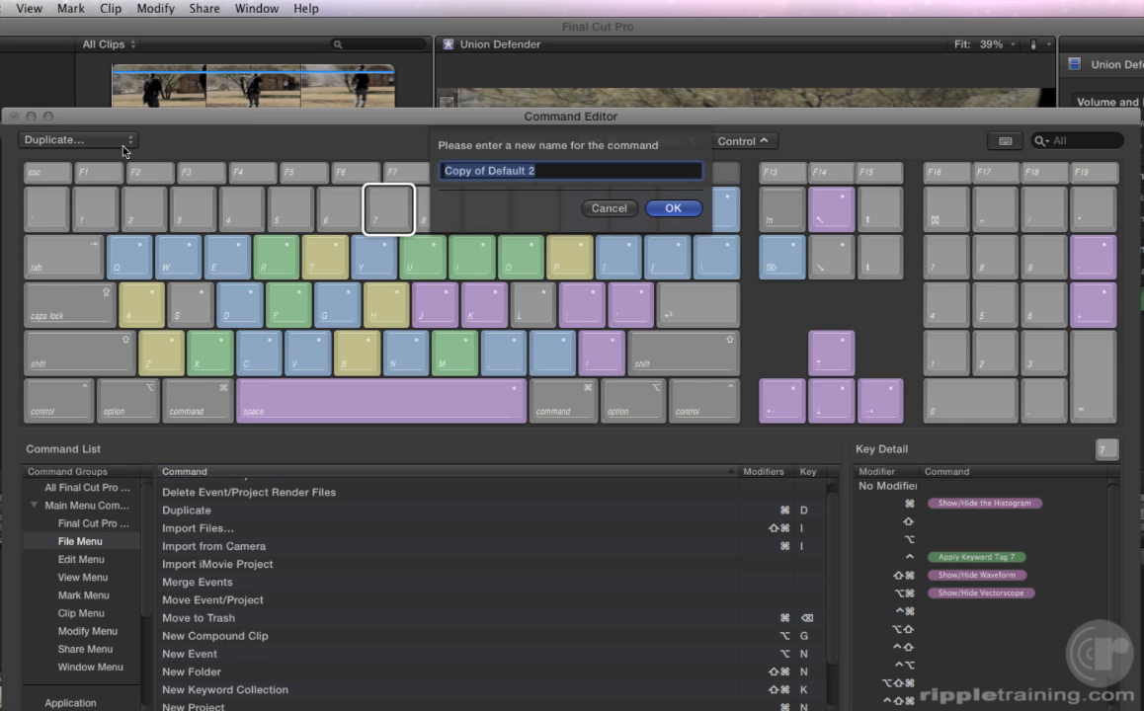
pyautogui.write("Steve's Favs")
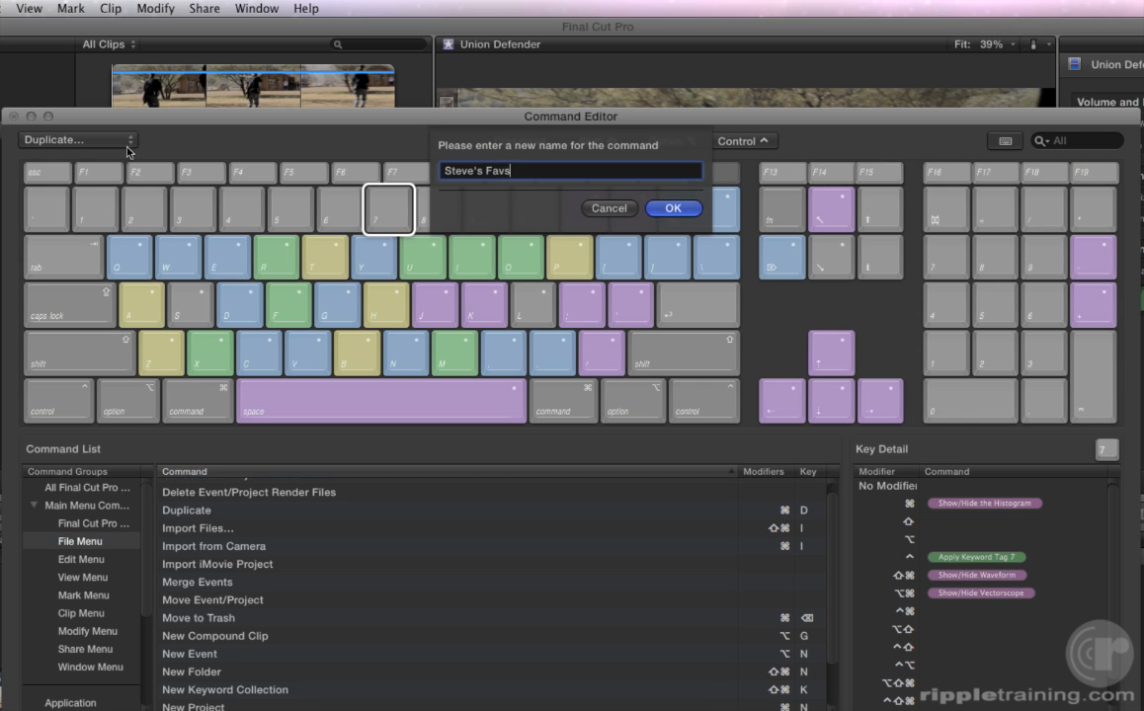
pyautogui.click(669, 210)
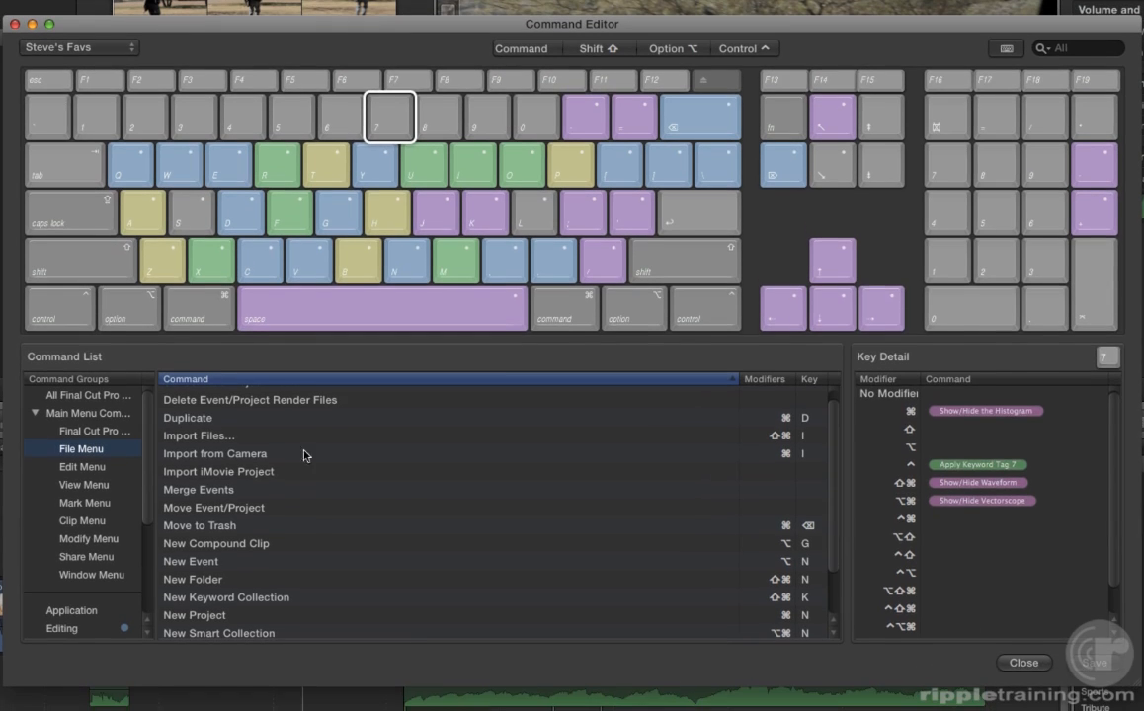
# Assign 6 to Import iMovie Project after declining to take H from the Hand Tool.
pyautogui.click(262, 478)
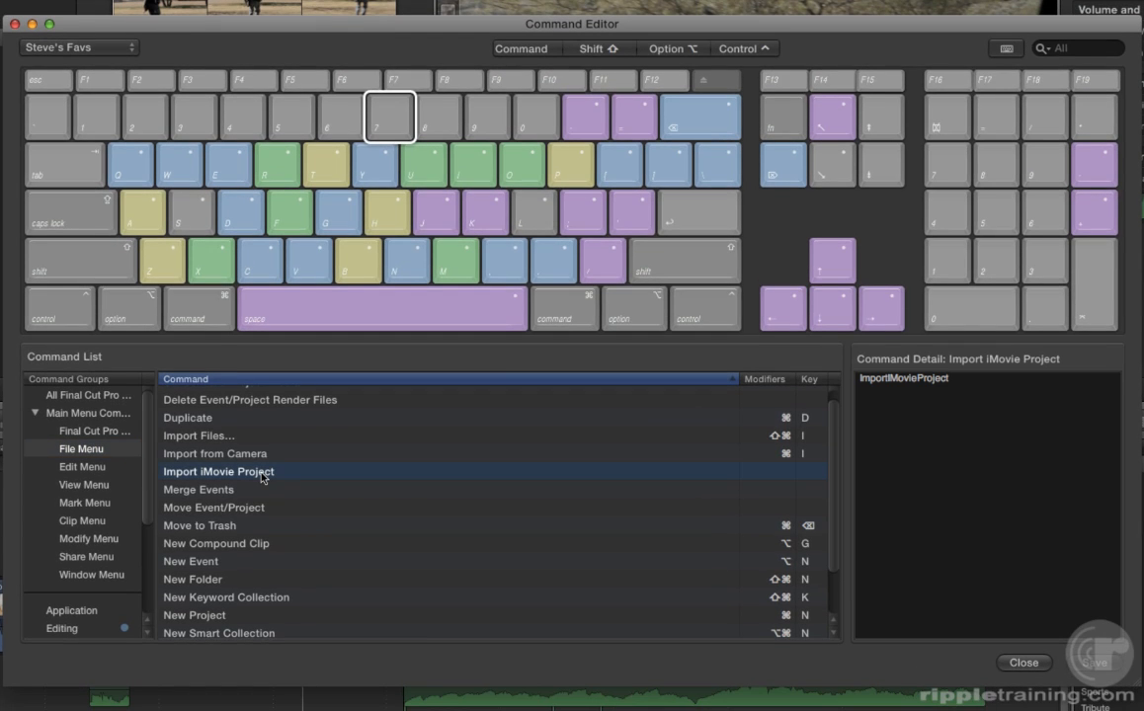
pyautogui.press('h')
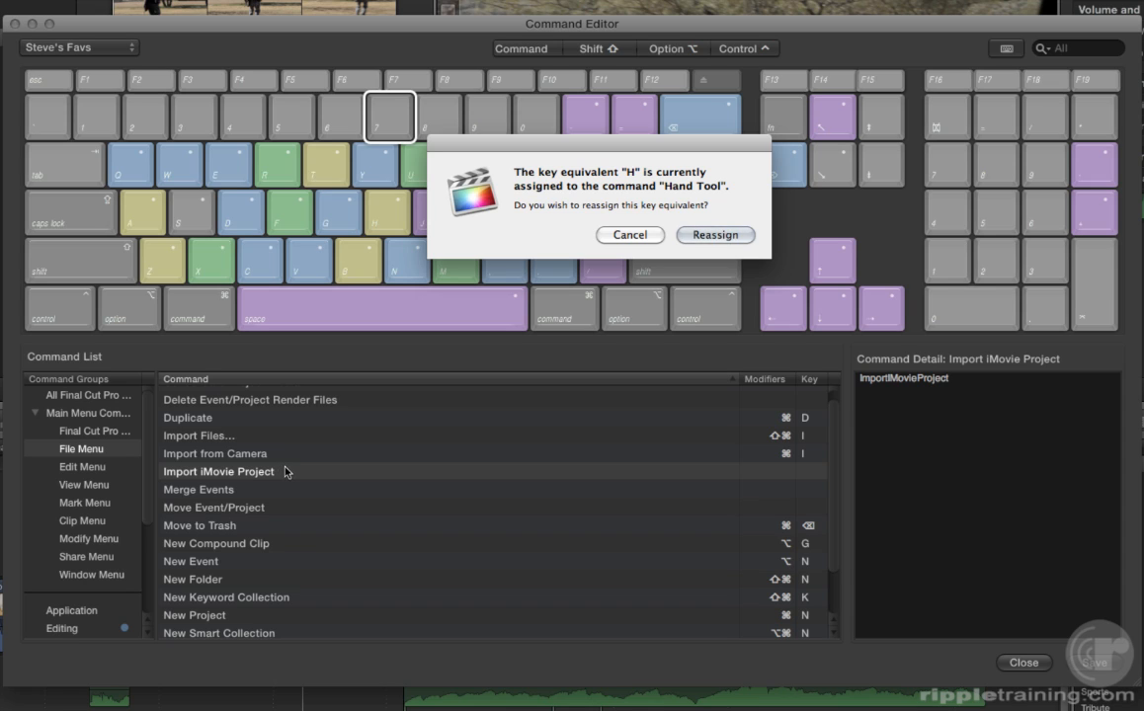
pyautogui.click(629, 234)
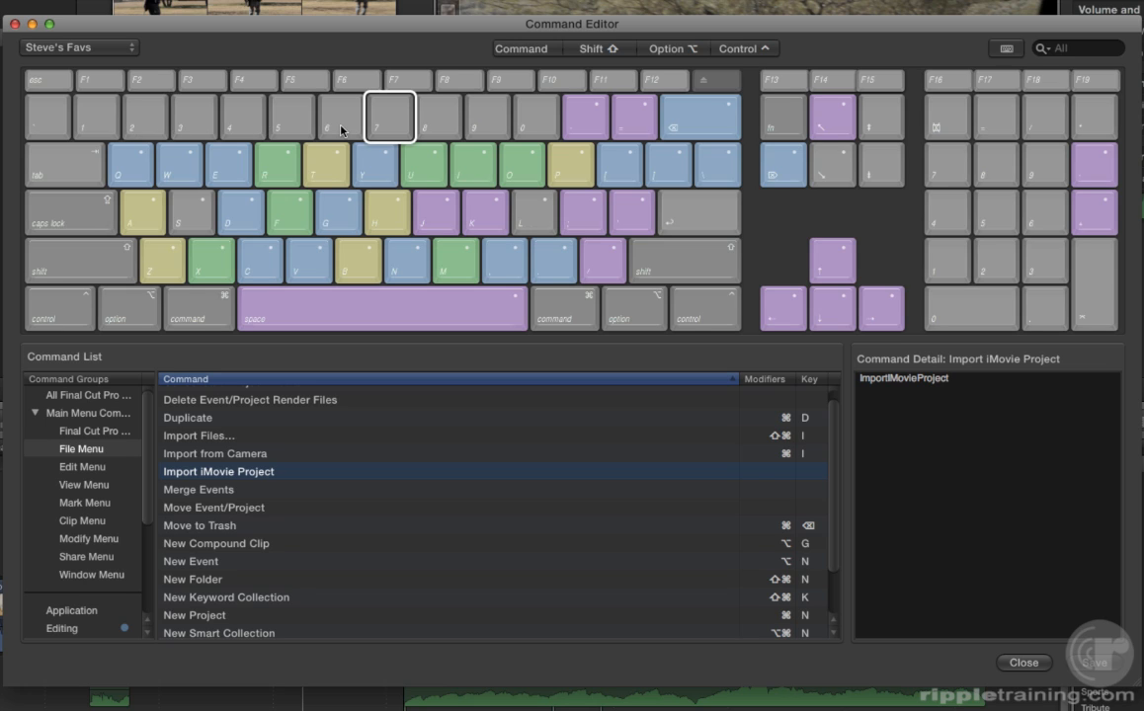
pyautogui.press('6')
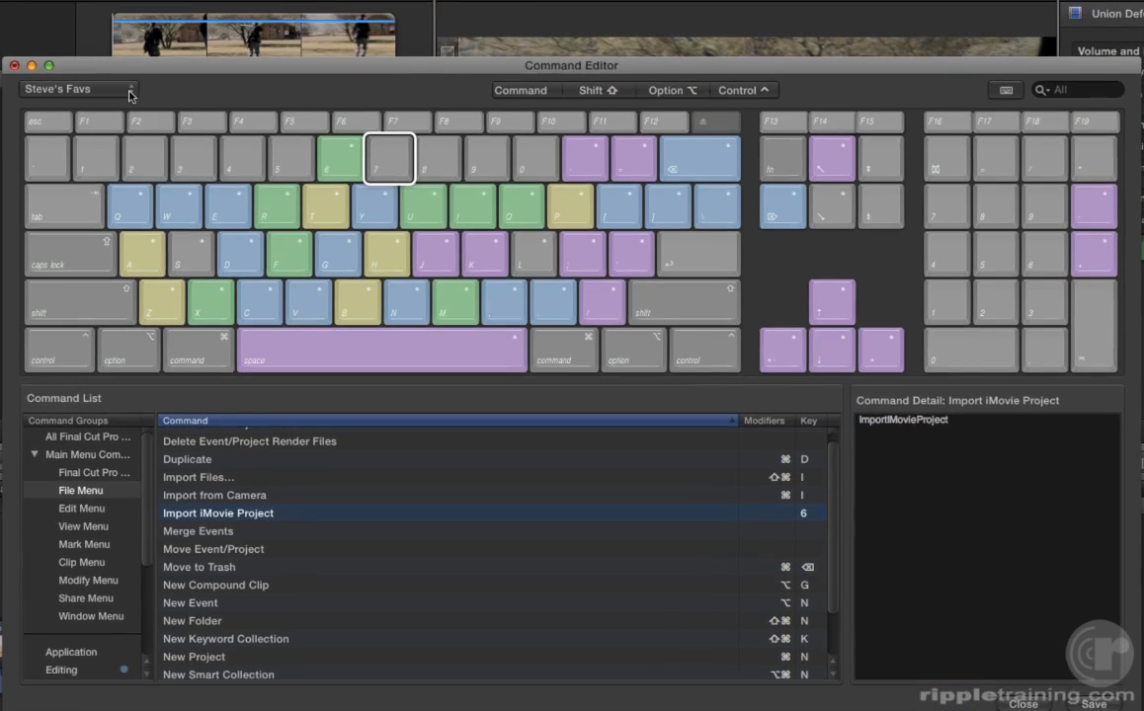
pyautogui.click(129, 92)
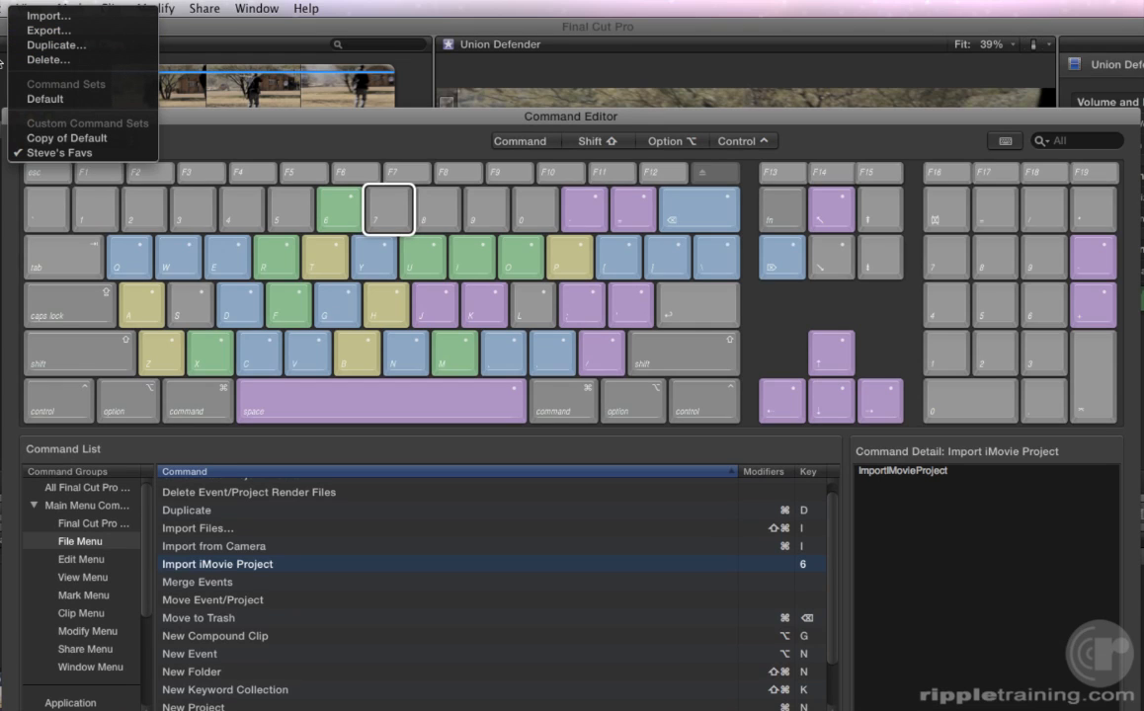
# Save Steve's Favs while switching to the Default set, then close the Command Editor, saving changes.
pyautogui.click(17, 99)
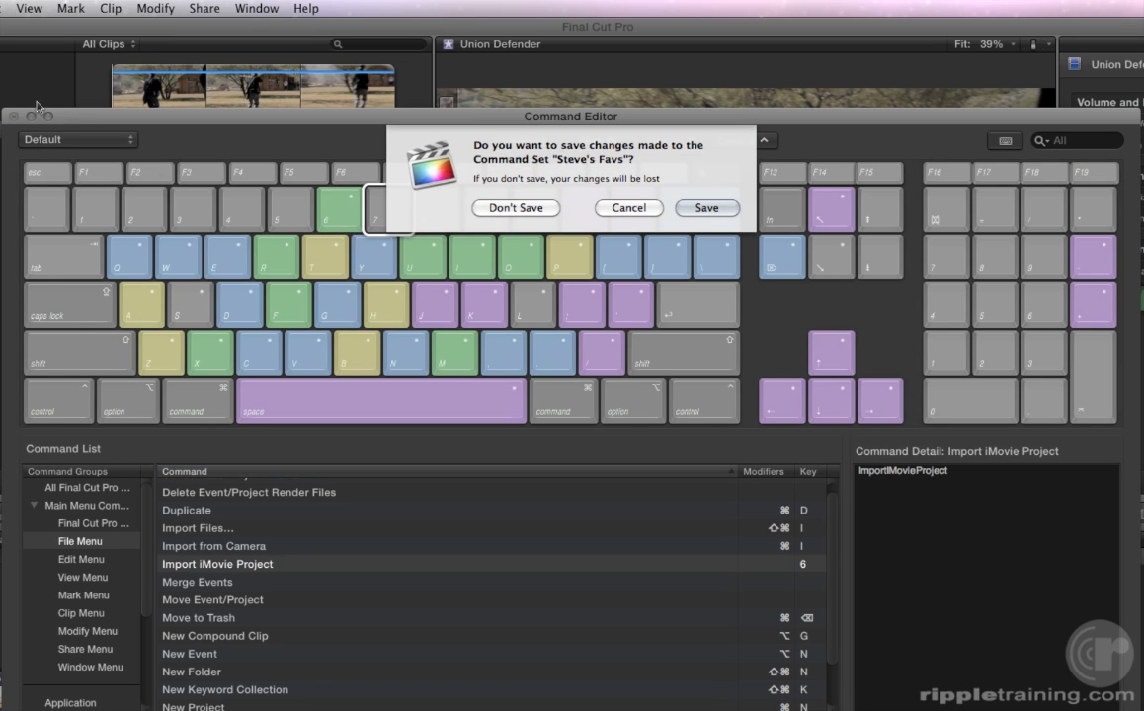
pyautogui.click(688, 209)
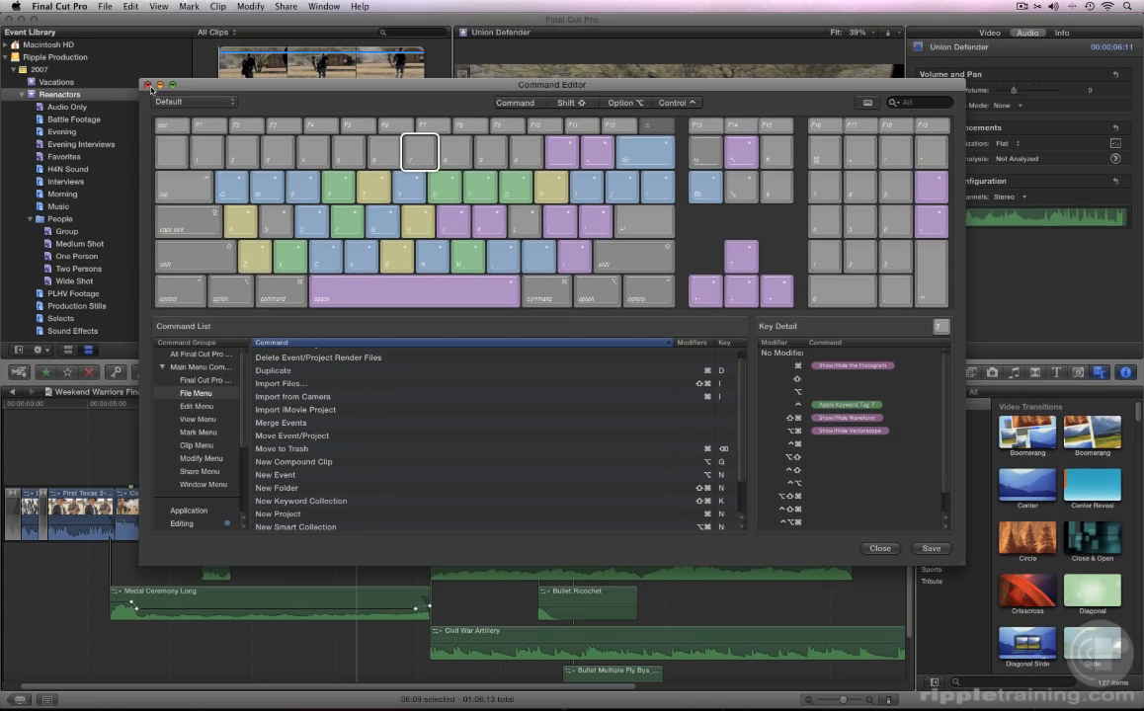
pyautogui.click(148, 84)
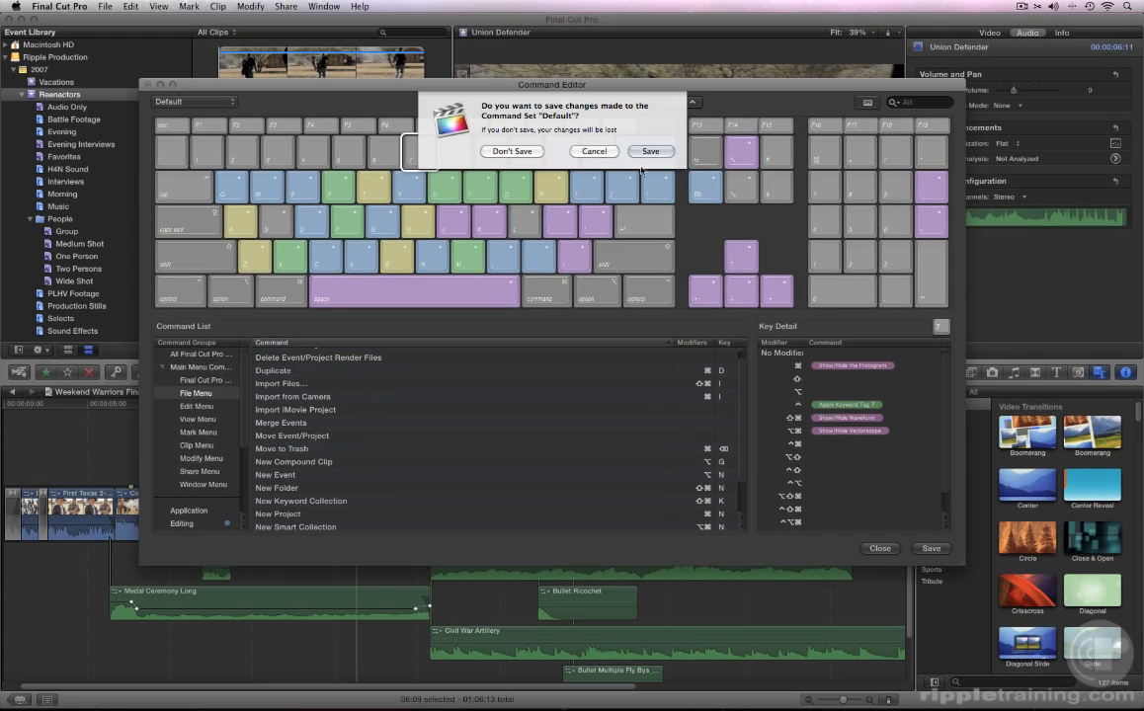
pyautogui.click(637, 151)
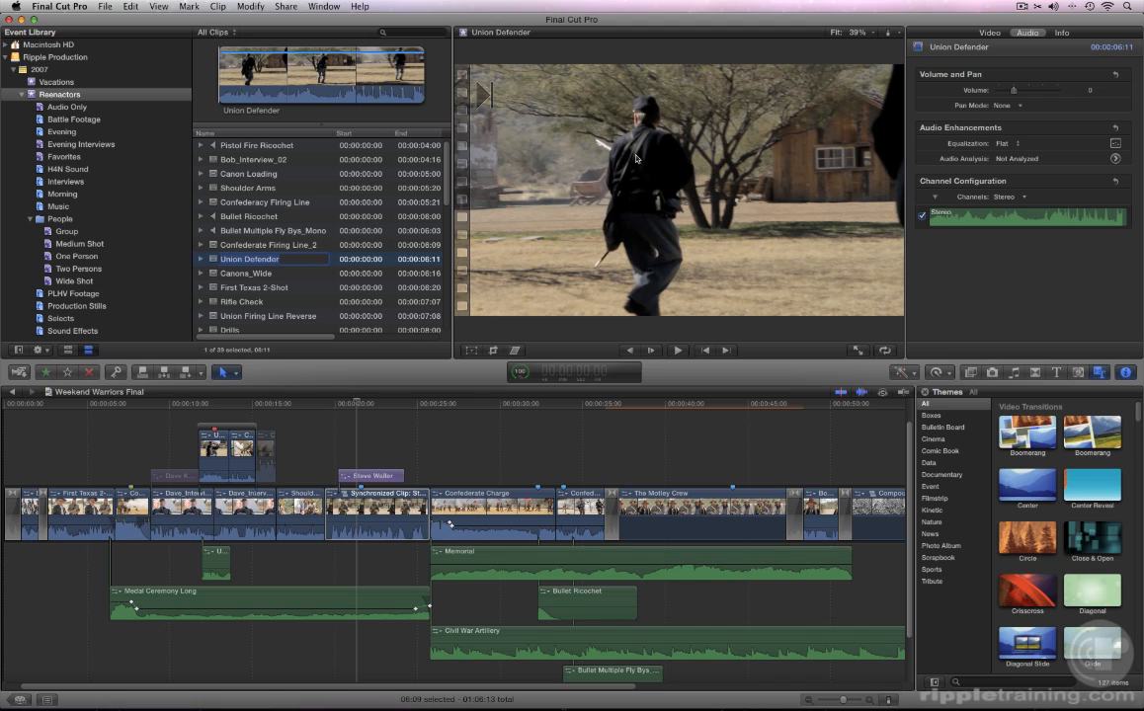
# Open Final Cut Pro Help from the Help menu and expand the Final Cut Pro basics topic.
pyautogui.click(362, 7)
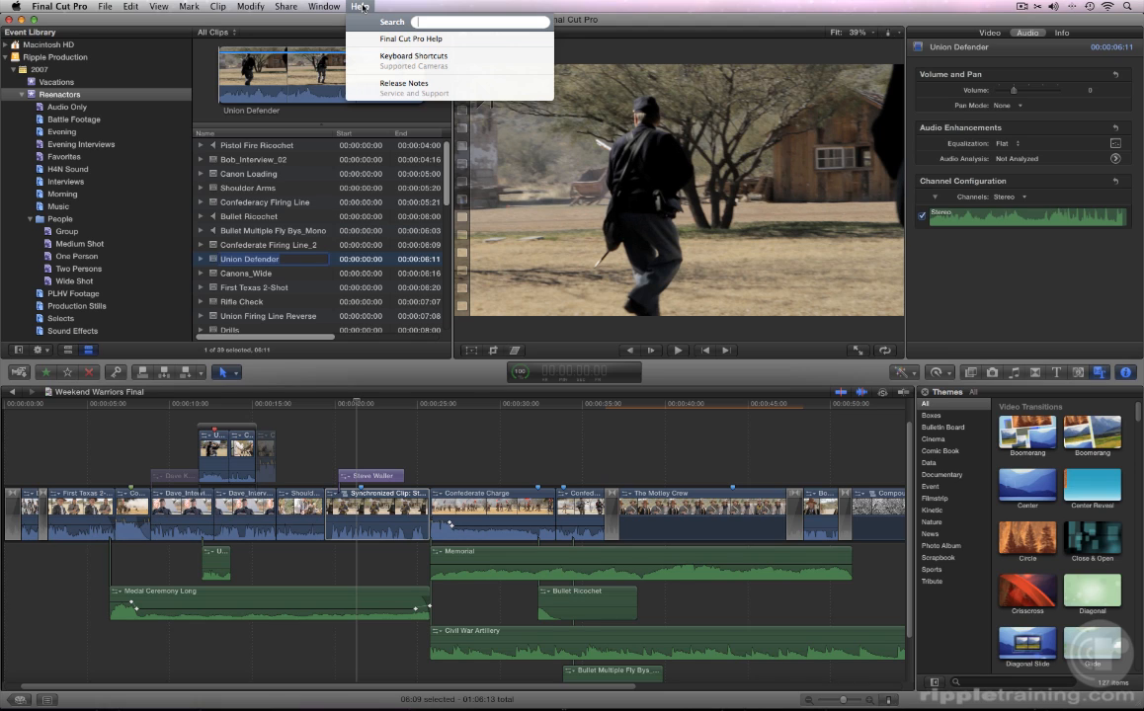
pyautogui.click(373, 39)
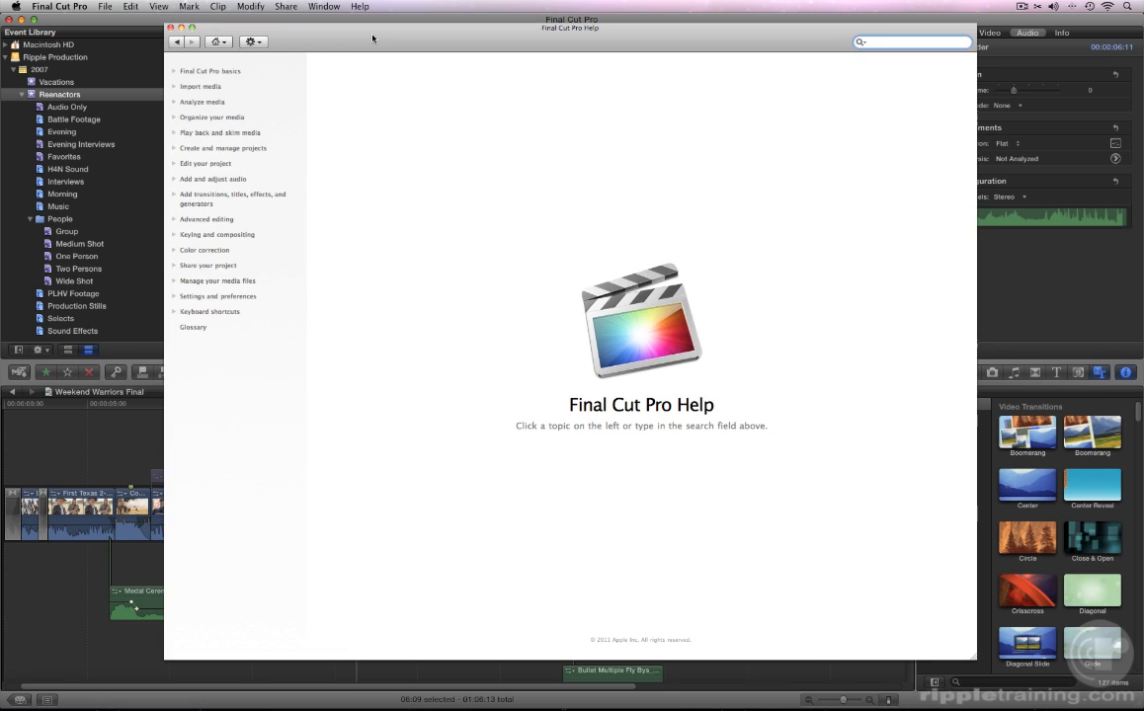
pyautogui.click(181, 73)
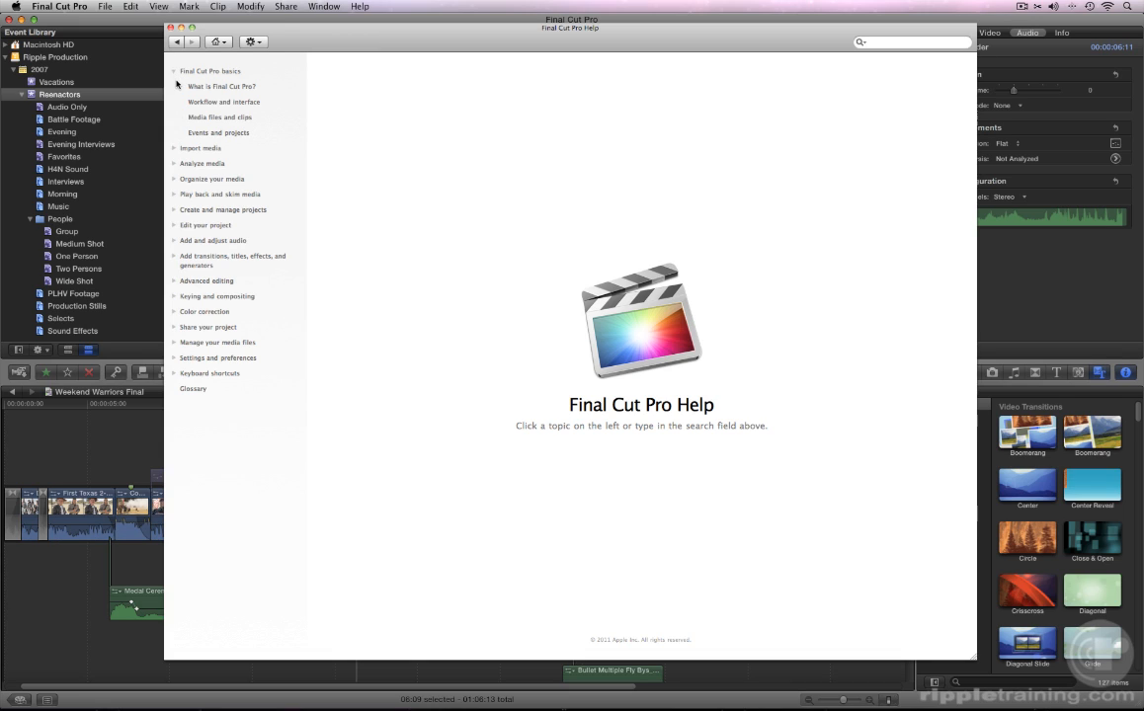